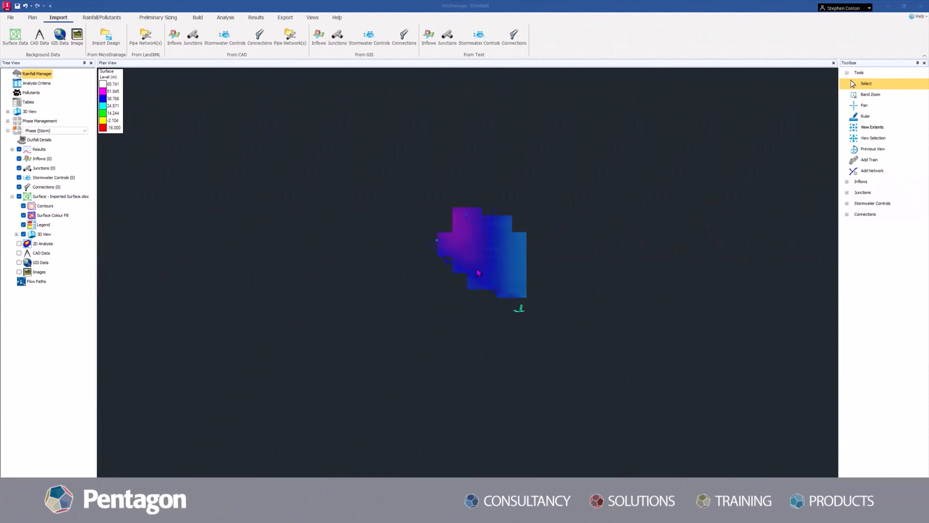
- Trim the imported surface to the main cluster of elevation points, excluding the stray outlying points
{"action": "middle_click_drag", "start_coordinate": [472, 309], "coordinate": [482, 305]}
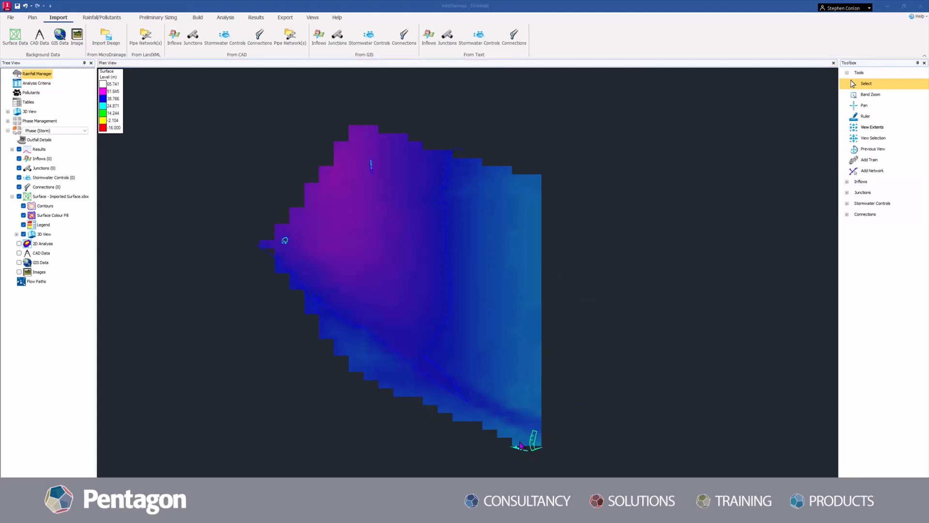
{"action": "scroll", "coordinate": [521, 445], "scroll_direction": "up", "scroll_amount": 4}
{"action": "scroll", "coordinate": [528, 435], "scroll_direction": "down", "scroll_amount": 2}
{"action": "middle_click_drag", "start_coordinate": [269, 296], "coordinate": [319, 328]}
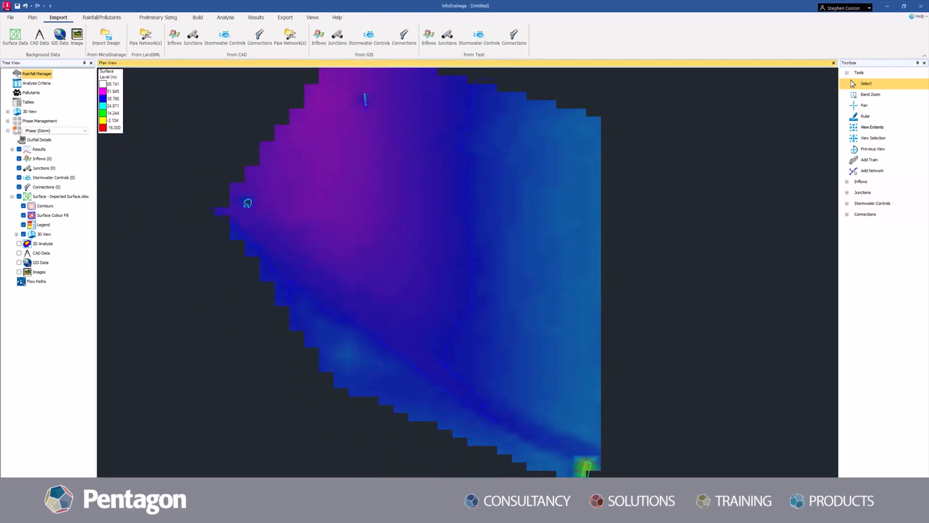
{"action": "scroll", "coordinate": [327, 224], "scroll_direction": "down", "scroll_amount": 1}
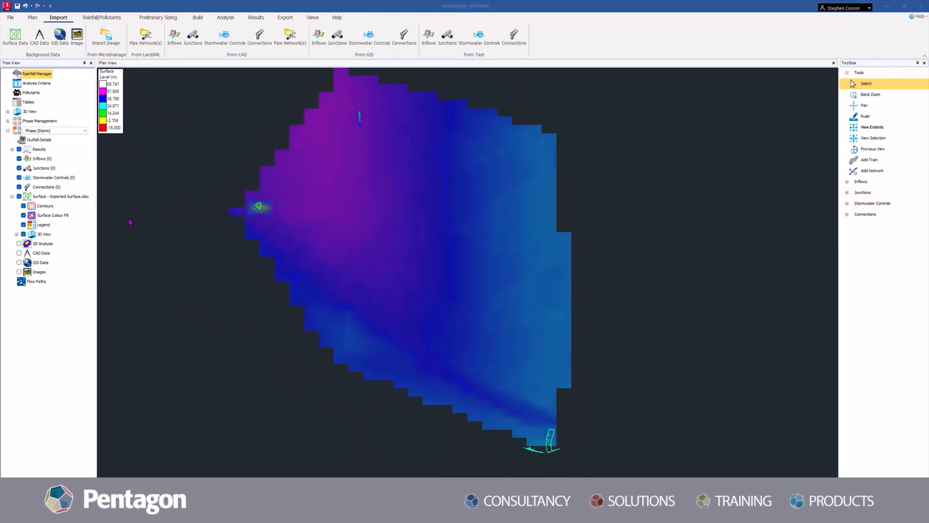
{"action": "right_click", "coordinate": [67, 197]}
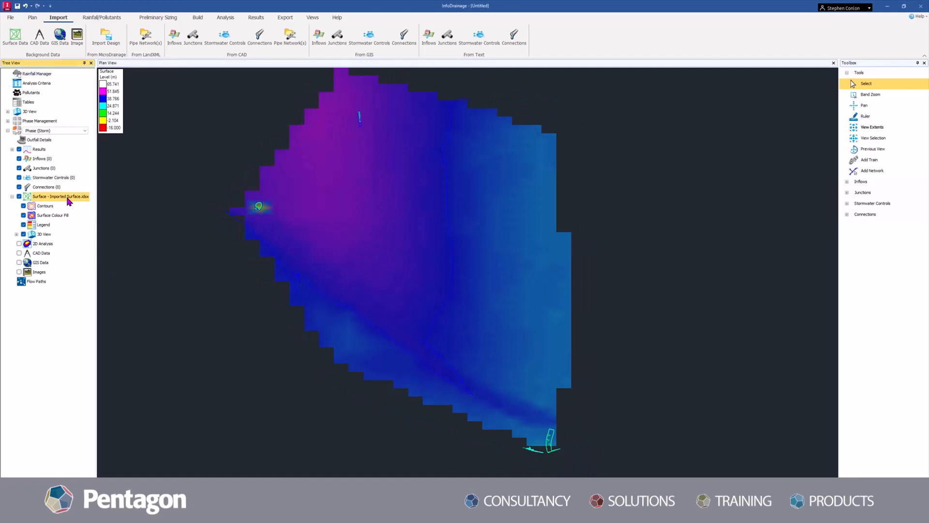
{"action": "left_click", "coordinate": [96, 203]}
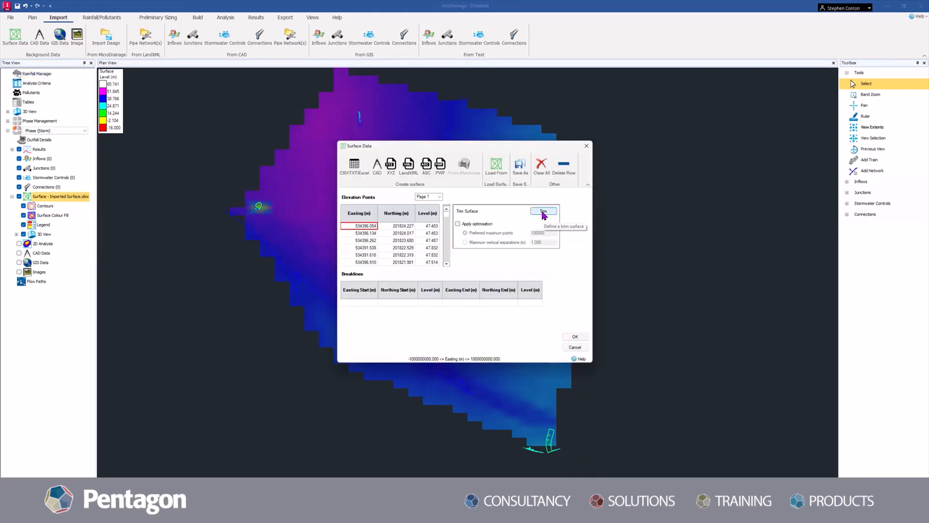
{"action": "left_click", "coordinate": [543, 212]}
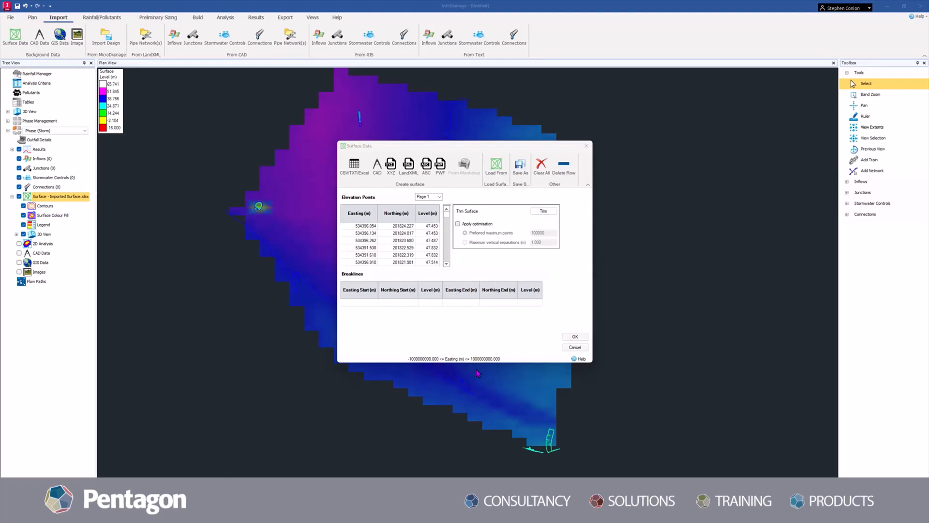
{"action": "left_click", "coordinate": [544, 211]}
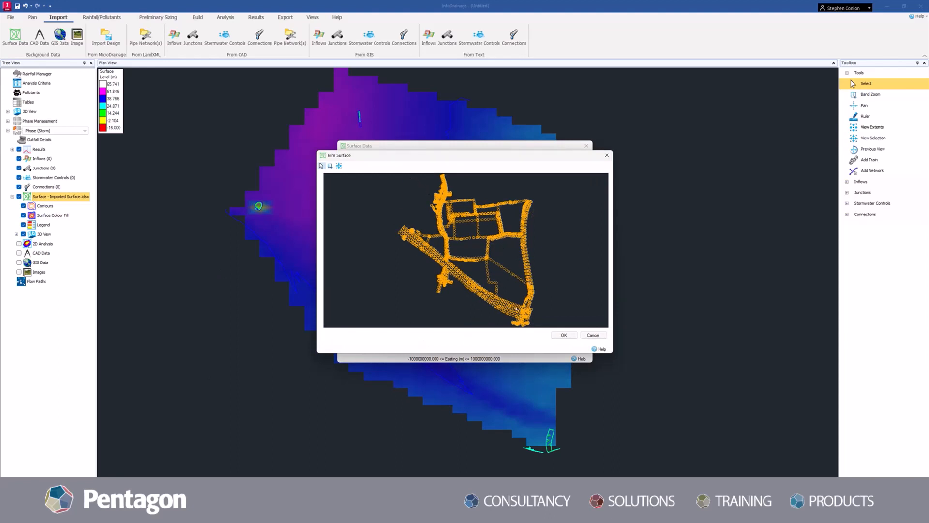
{"action": "left_click_drag", "start_coordinate": [414, 176], "coordinate": [552, 328]}
{"action": "left_click", "coordinate": [567, 337]}
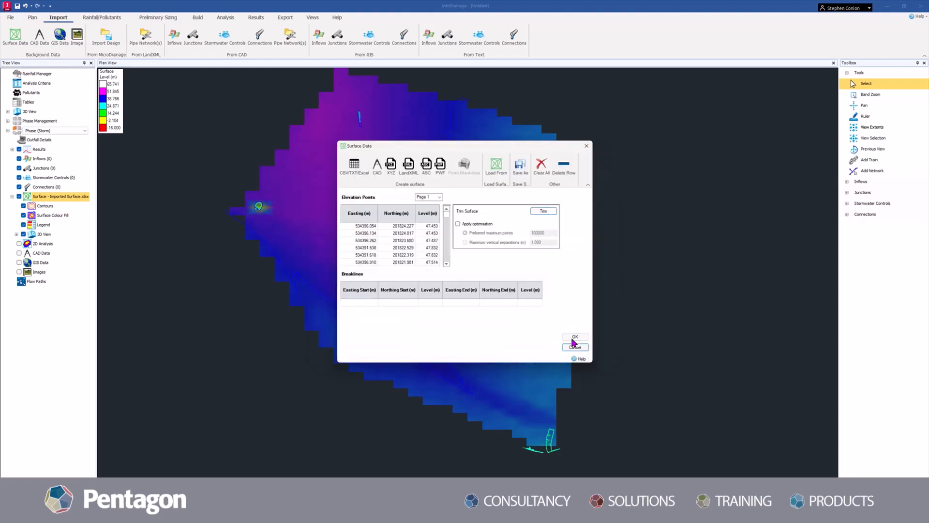
- Accept the trimmed surface data by overwriting the existing surface, and bring the whole surface back into view
{"action": "left_click", "coordinate": [575, 337]}
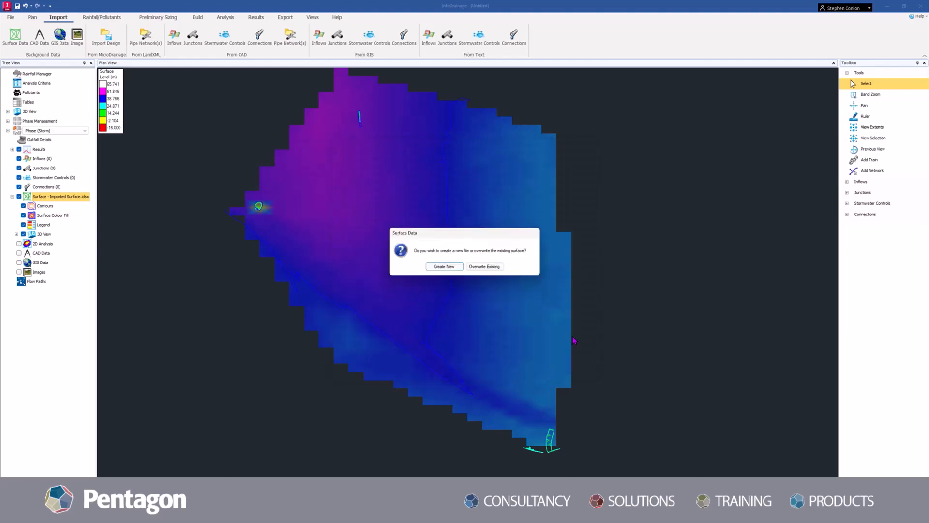
{"action": "left_click", "coordinate": [481, 268]}
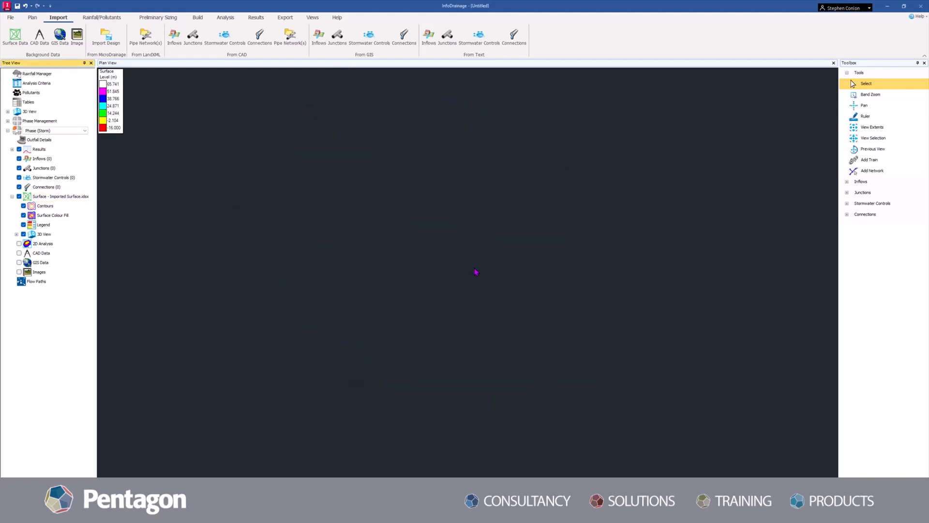
{"action": "left_click", "coordinate": [881, 126]}
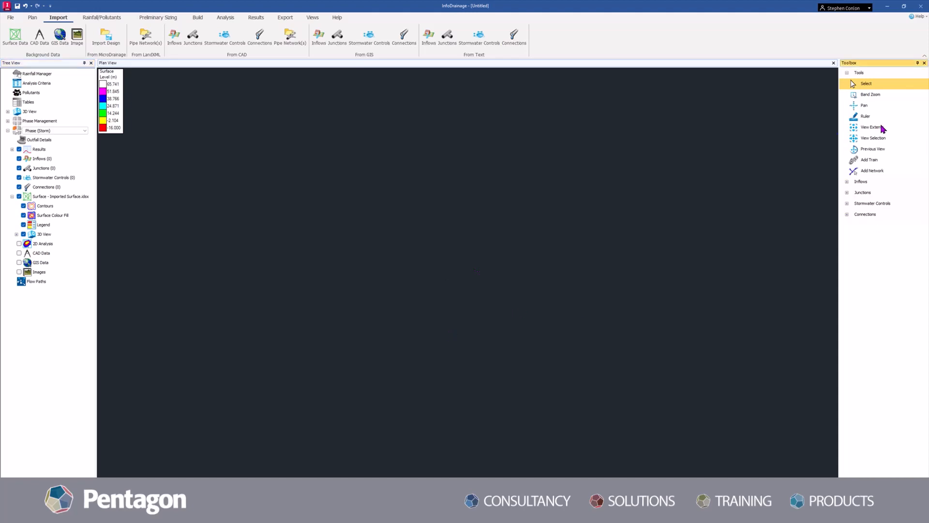
{"action": "left_click", "coordinate": [561, 270]}
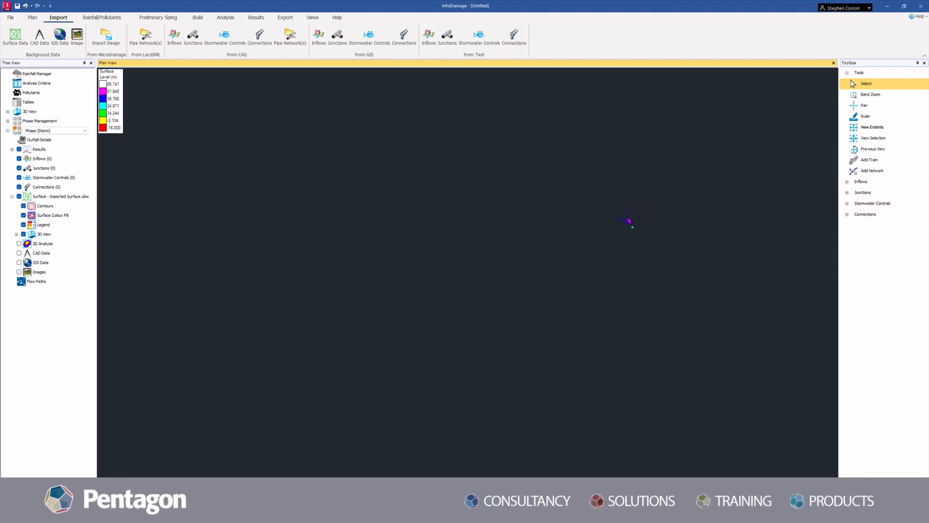
{"action": "scroll", "coordinate": [629, 221], "scroll_direction": "up", "scroll_amount": 6}
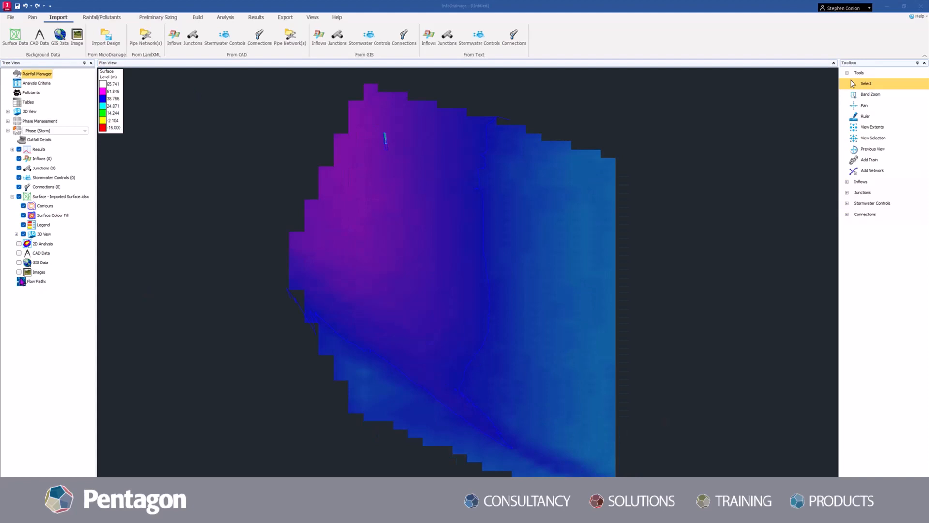
- Open the imported surface's display settings and place the dialog clear of the surface in the plan view
{"action": "right_click", "coordinate": [57, 200]}
{"action": "left_click", "coordinate": [80, 248]}
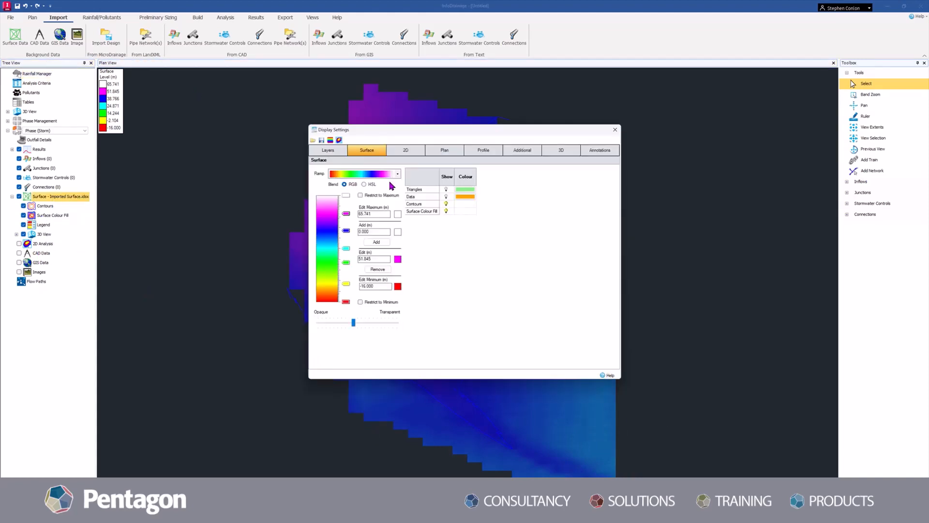
{"action": "left_click_drag", "start_coordinate": [454, 142], "coordinate": [765, 190]}
- Toggle the surface's data points, triangles, contours and colour fill to preview each, restoring their original visibility
{"action": "left_click", "coordinate": [759, 252]}
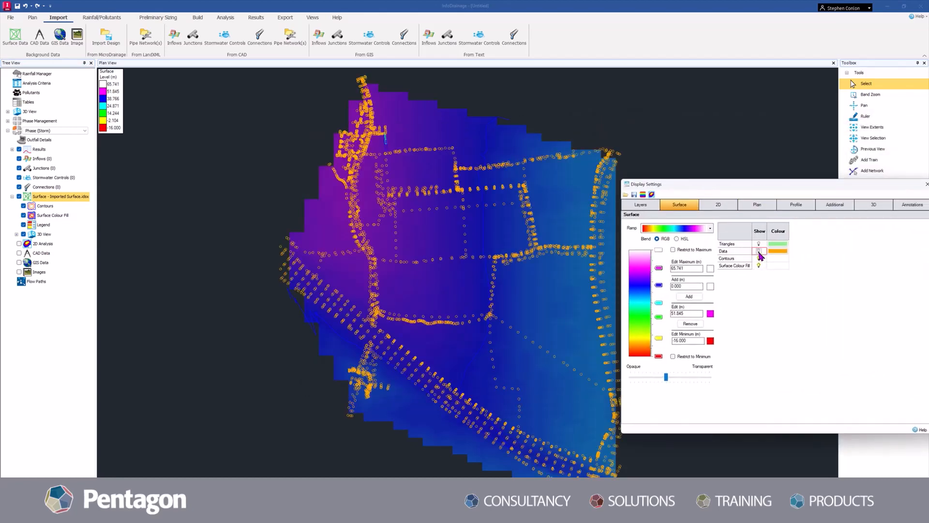
{"action": "left_click", "coordinate": [759, 251]}
{"action": "left_click", "coordinate": [759, 244]}
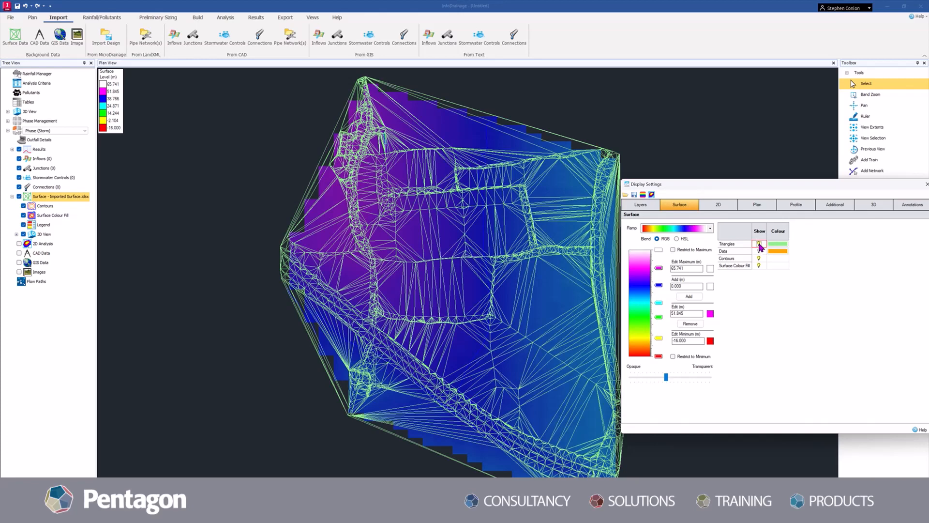
{"action": "left_click", "coordinate": [758, 244]}
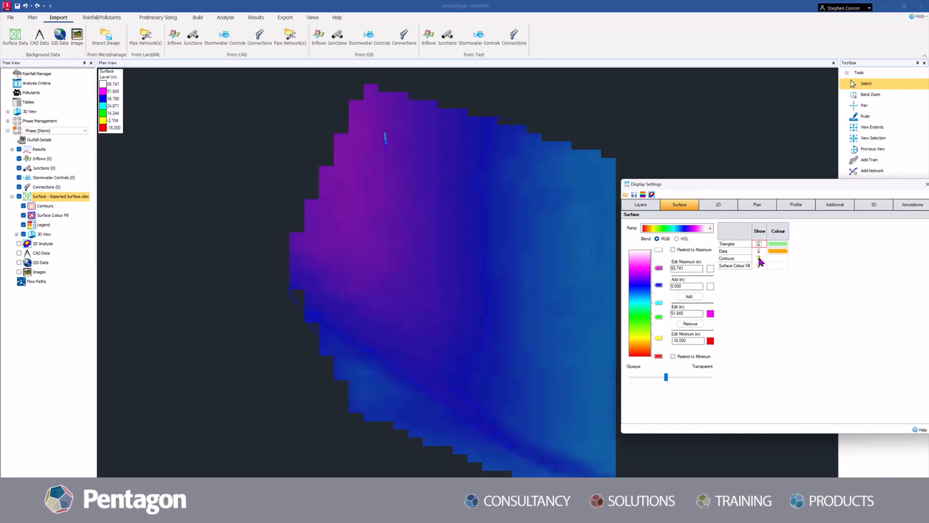
{"action": "left_click", "coordinate": [758, 259]}
{"action": "left_click", "coordinate": [759, 258]}
{"action": "left_click", "coordinate": [758, 265]}
{"action": "left_click", "coordinate": [759, 266]}
- Try the green, yellow-to-red and cyan-to-purple colour ramps on the surface
{"action": "left_click", "coordinate": [709, 228]}
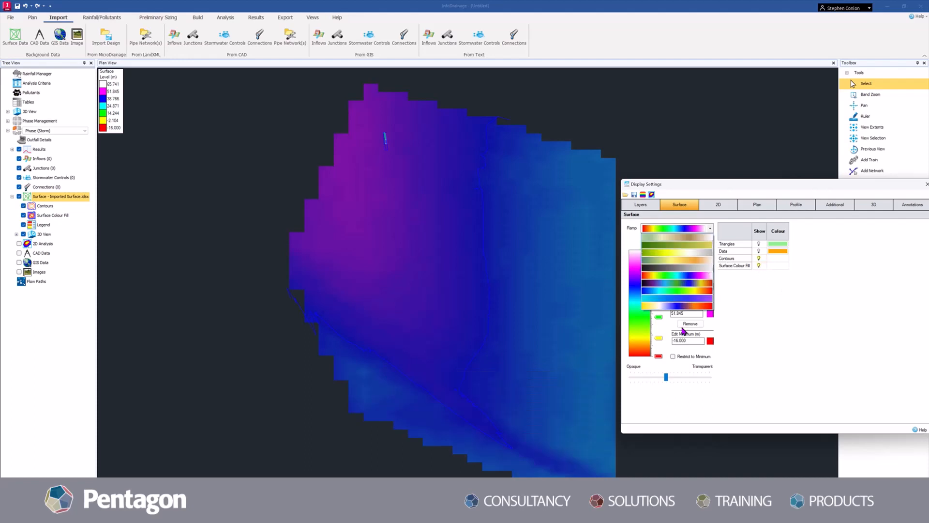
{"action": "left_click", "coordinate": [677, 245]}
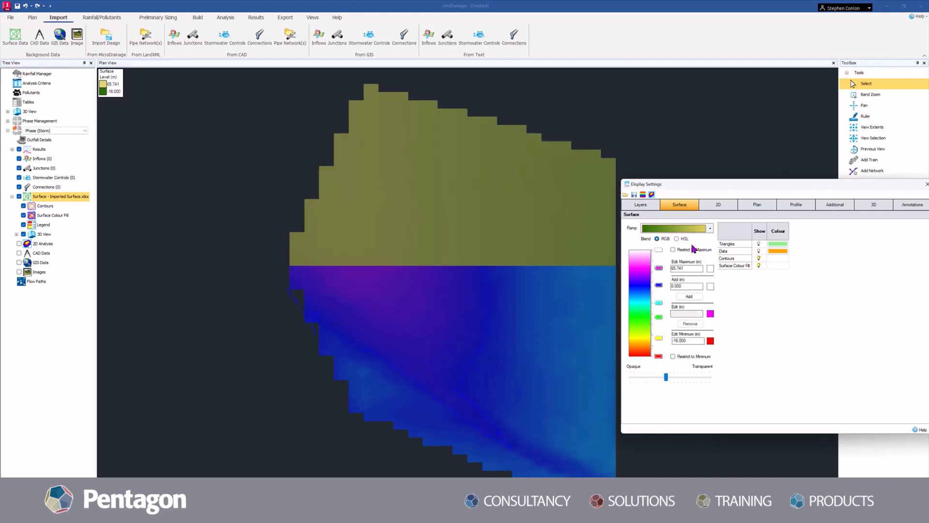
{"action": "left_click", "coordinate": [710, 229]}
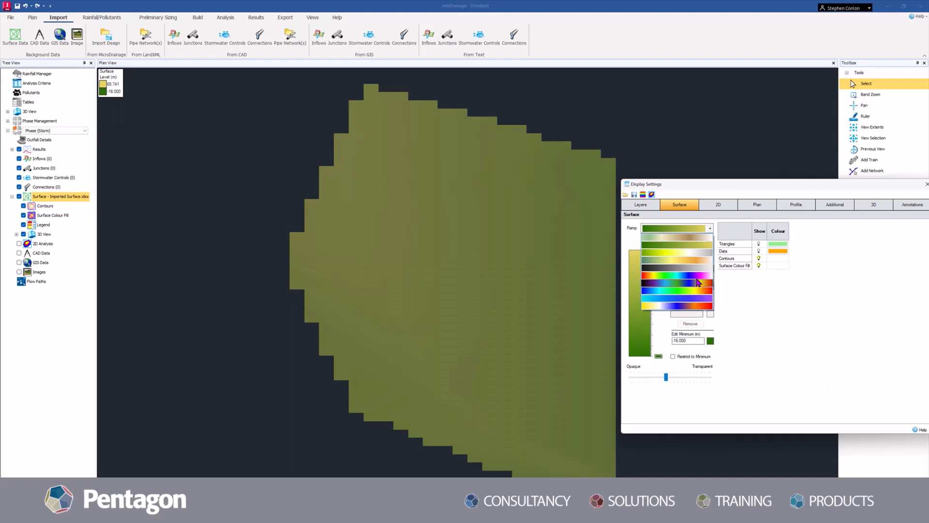
{"action": "left_click", "coordinate": [697, 306]}
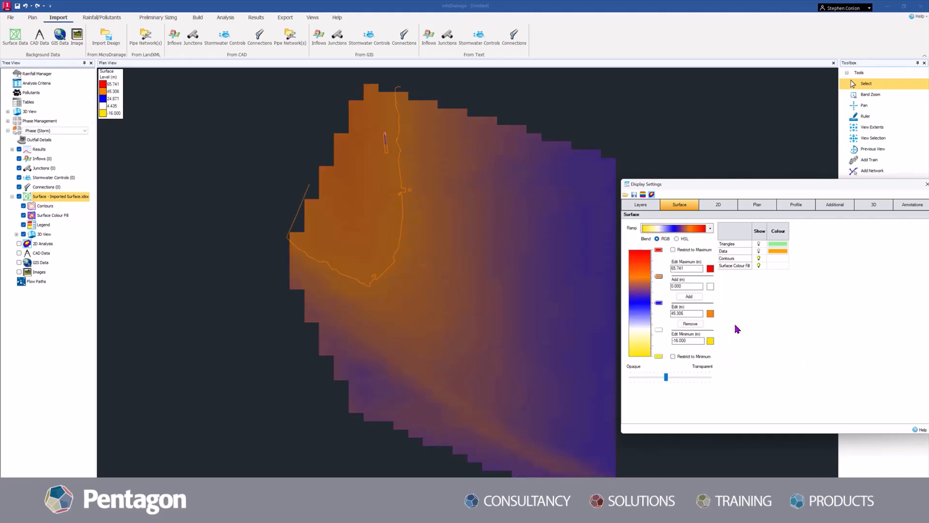
{"action": "left_click_drag", "start_coordinate": [793, 190], "coordinate": [606, 183]}
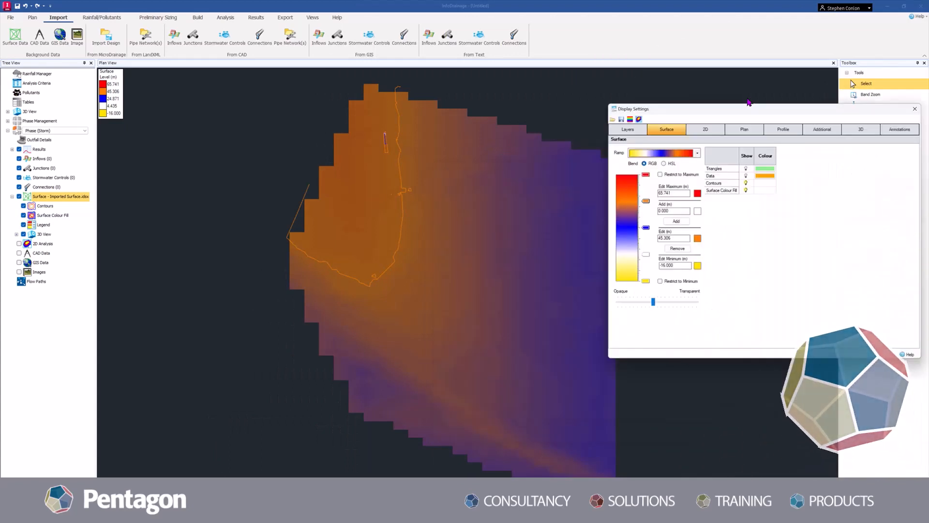
{"action": "left_click_drag", "start_coordinate": [747, 107], "coordinate": [537, 117]}
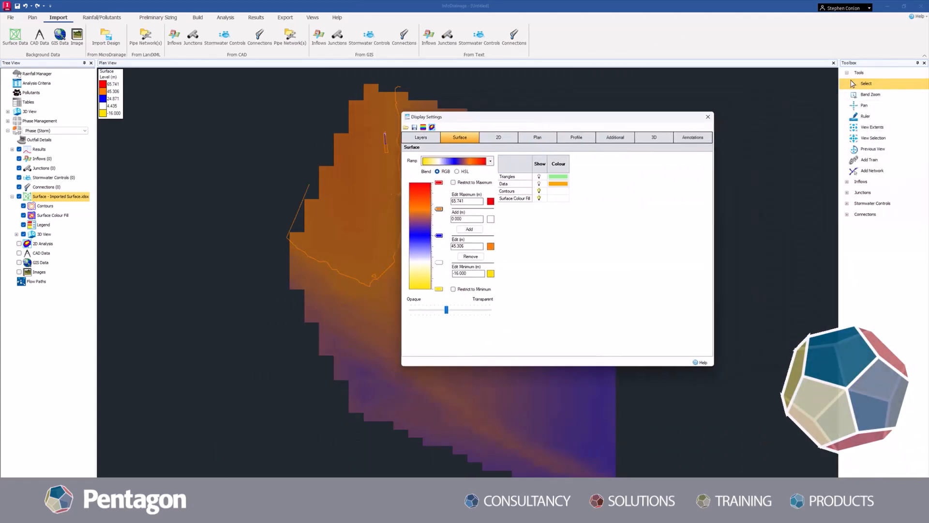
{"action": "left_click_drag", "start_coordinate": [597, 133], "coordinate": [466, 144]}
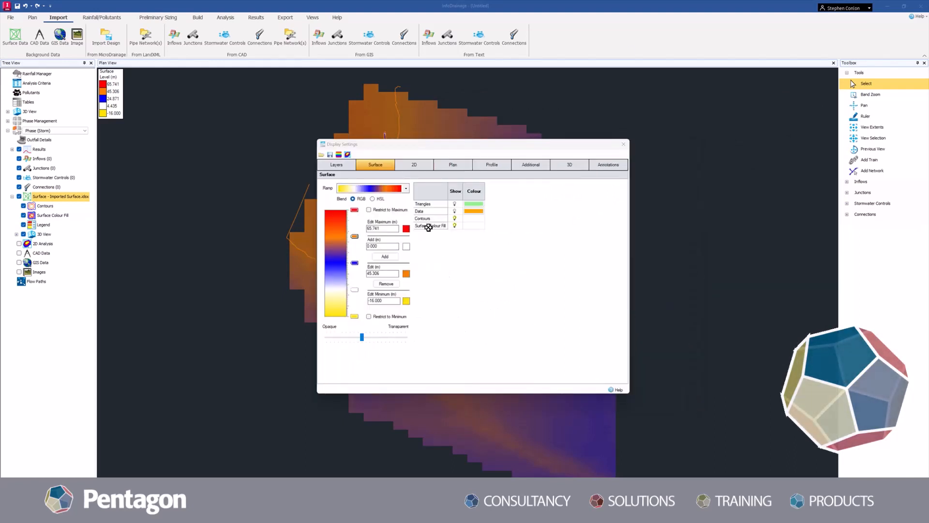
{"action": "left_click", "coordinate": [406, 188]}
{"action": "left_click", "coordinate": [401, 260]}
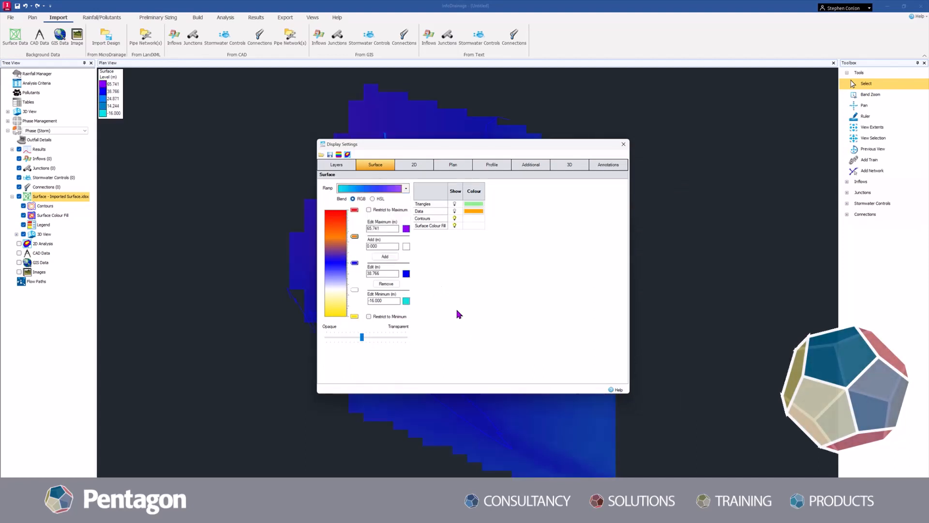
- Apply the multicolour ramp running from black to red to the surface and close the display settings
{"action": "left_click", "coordinate": [406, 190]}
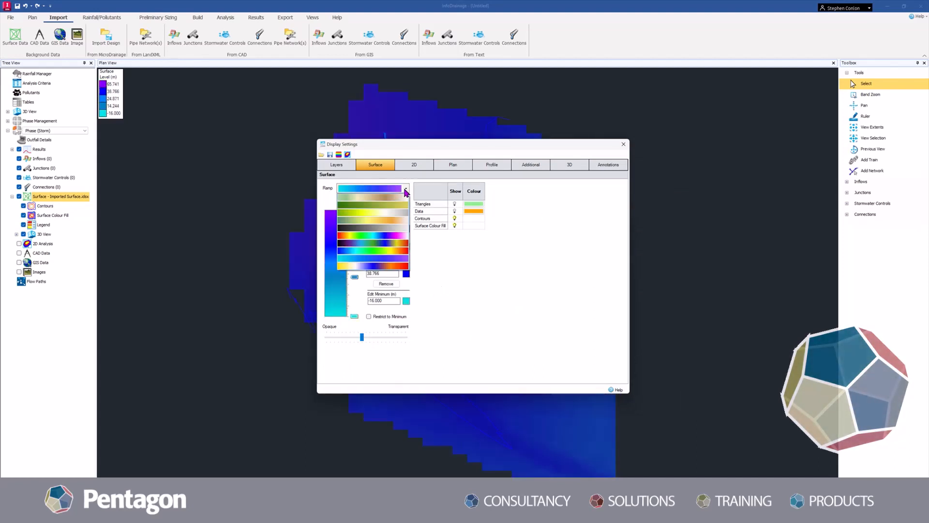
{"action": "left_click", "coordinate": [393, 243]}
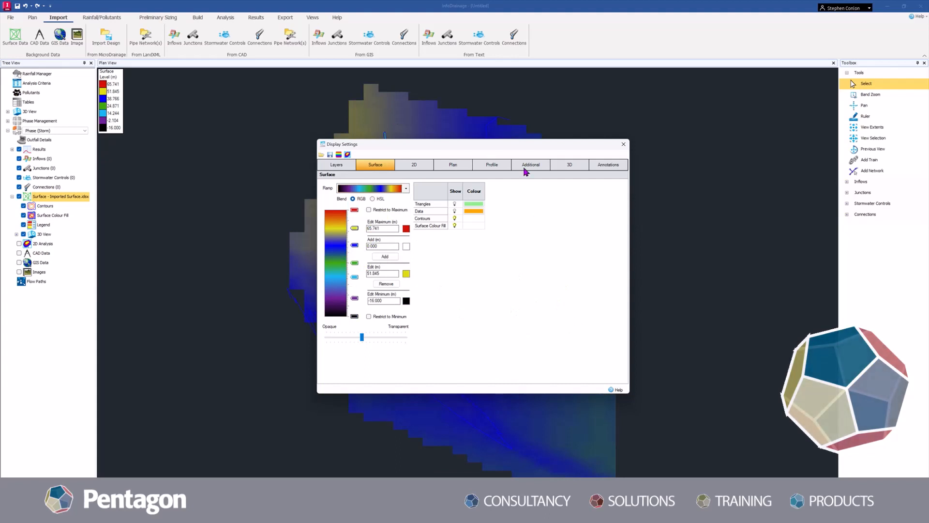
{"action": "left_click", "coordinate": [623, 145]}
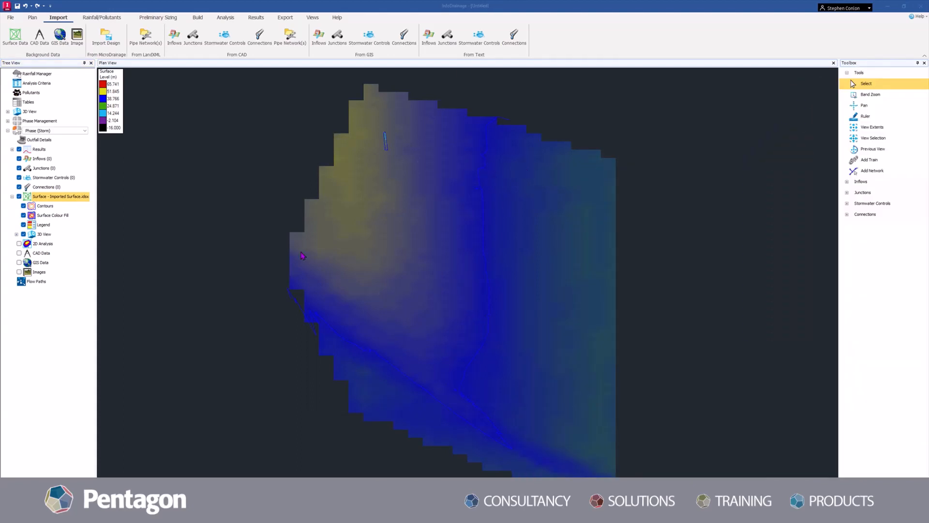
- Import starting point.dwg as CAD background data, with all its layers and metres as the units
{"action": "right_click", "coordinate": [40, 254]}
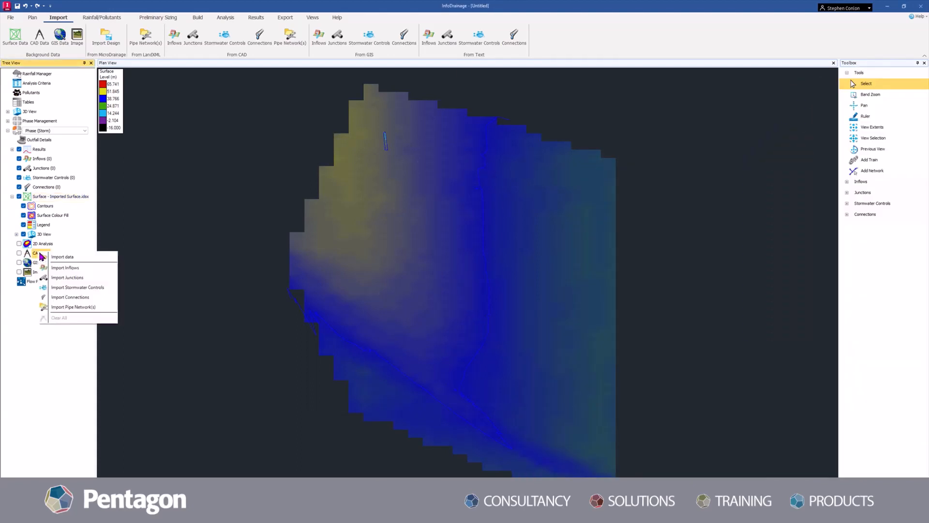
{"action": "left_click", "coordinate": [61, 260]}
{"action": "left_click", "coordinate": [563, 194]}
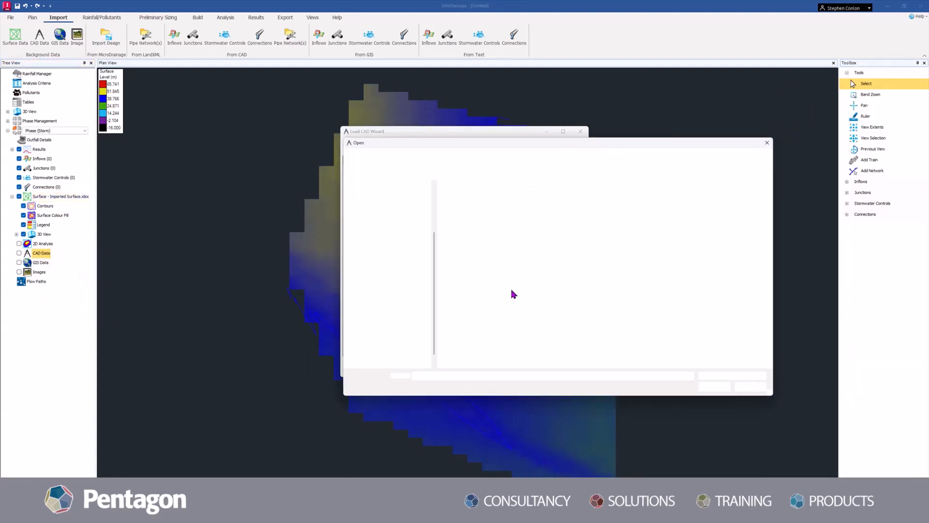
{"action": "left_click", "coordinate": [455, 159]}
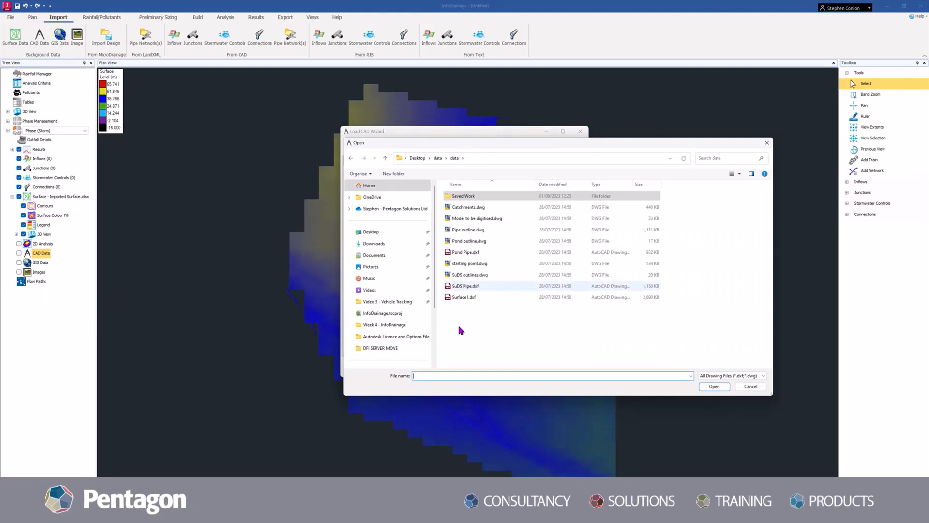
{"action": "left_click", "coordinate": [514, 267]}
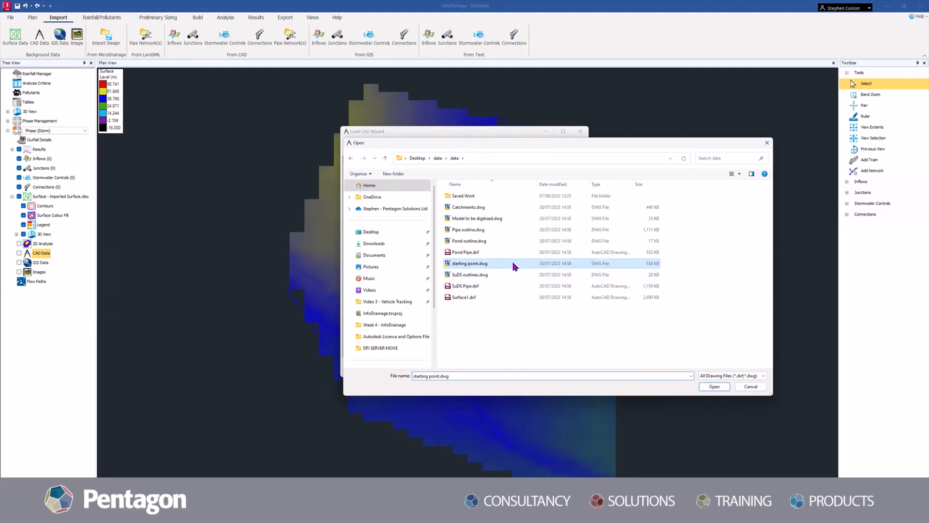
{"action": "left_click", "coordinate": [715, 387]}
{"action": "left_click", "coordinate": [546, 364]}
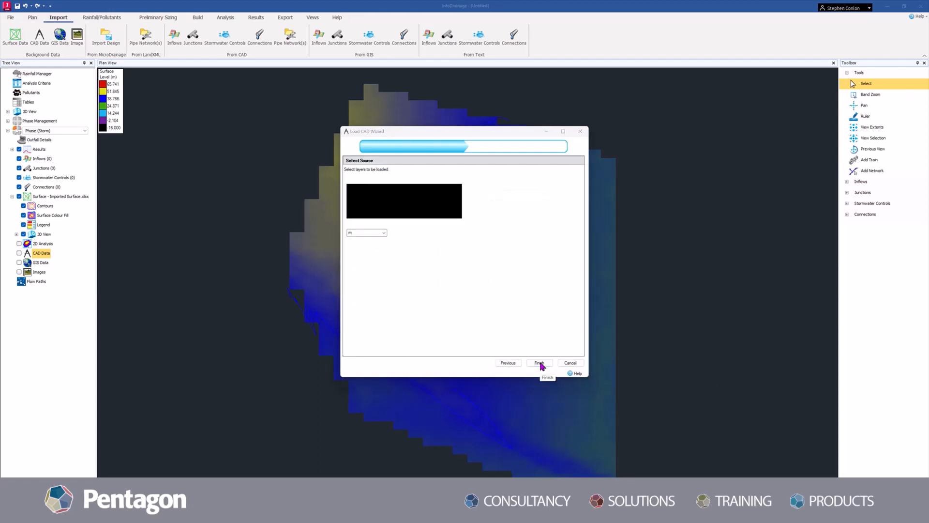
{"action": "left_click", "coordinate": [478, 270]}
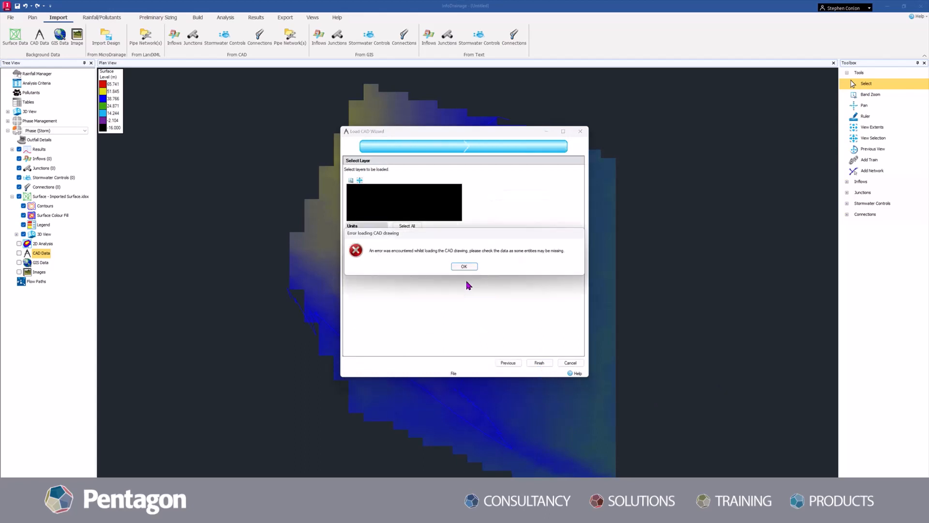
{"action": "left_click", "coordinate": [464, 266]}
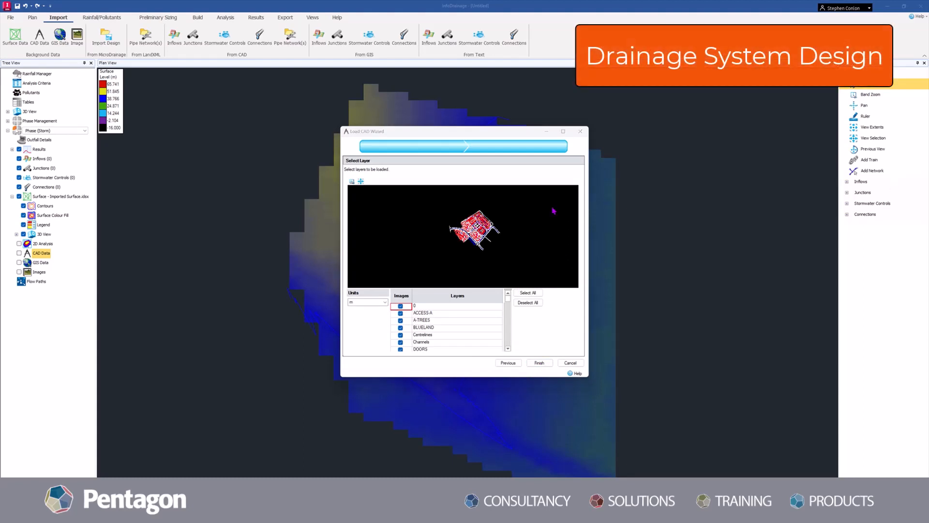
{"action": "left_click", "coordinate": [543, 364]}
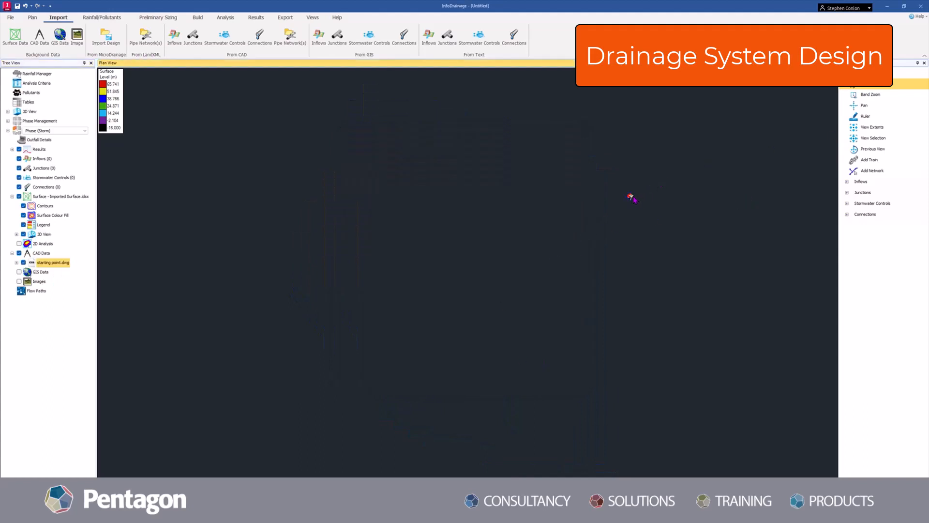
- Import Model to be digitised.dwg as a second CAD background drawing, using metres as the units
{"action": "scroll", "coordinate": [630, 198], "scroll_direction": "up", "scroll_amount": 5}
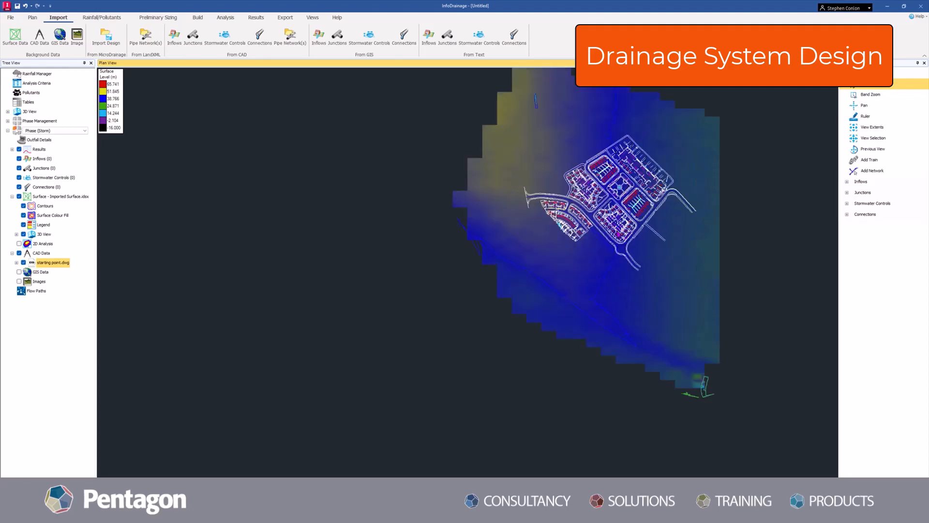
{"action": "scroll", "coordinate": [619, 234], "scroll_direction": "up", "scroll_amount": 4}
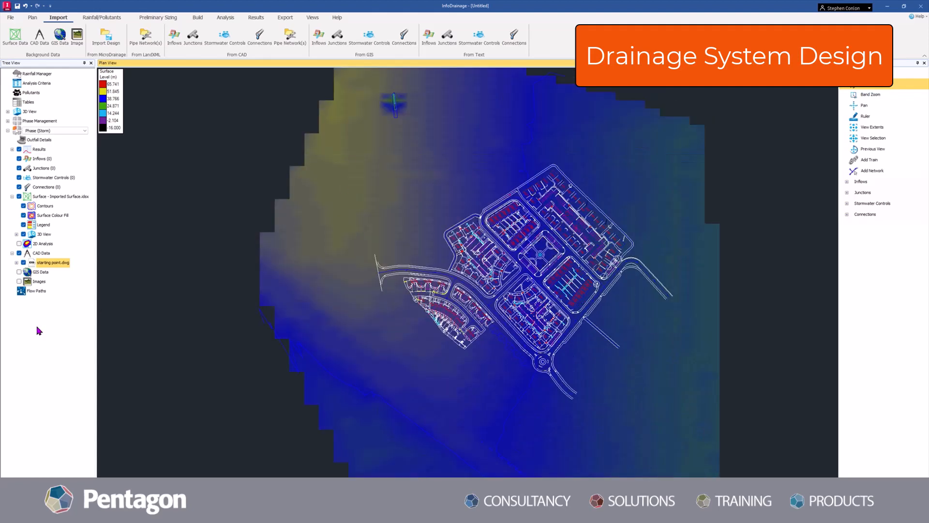
{"action": "right_click", "coordinate": [54, 266]}
{"action": "left_click", "coordinate": [41, 253]}
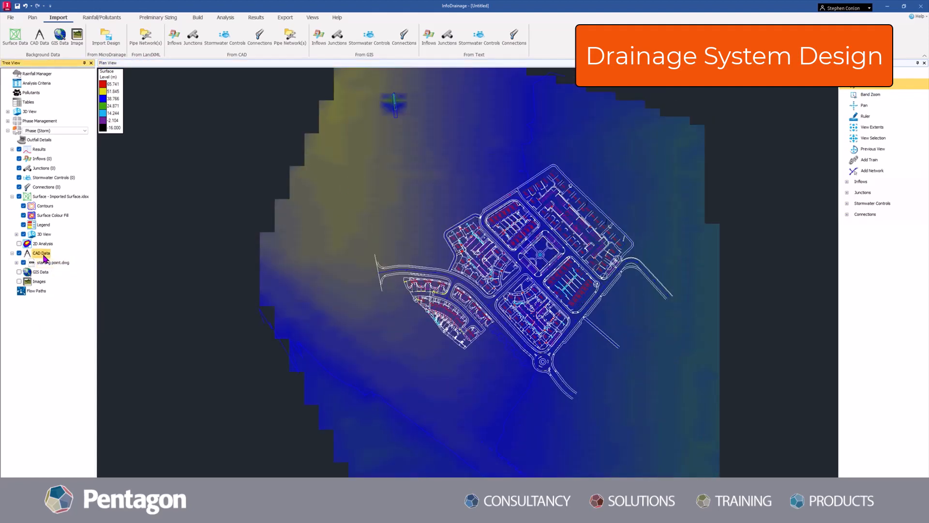
{"action": "right_click", "coordinate": [42, 253]}
{"action": "left_click", "coordinate": [68, 269]}
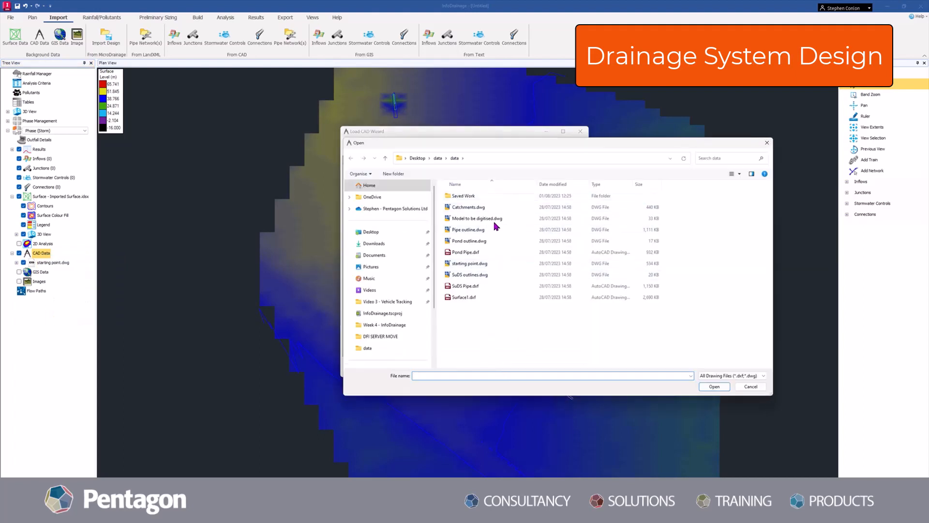
{"action": "left_click", "coordinate": [495, 219]}
{"action": "left_click", "coordinate": [714, 386]}
{"action": "left_click", "coordinate": [540, 363]}
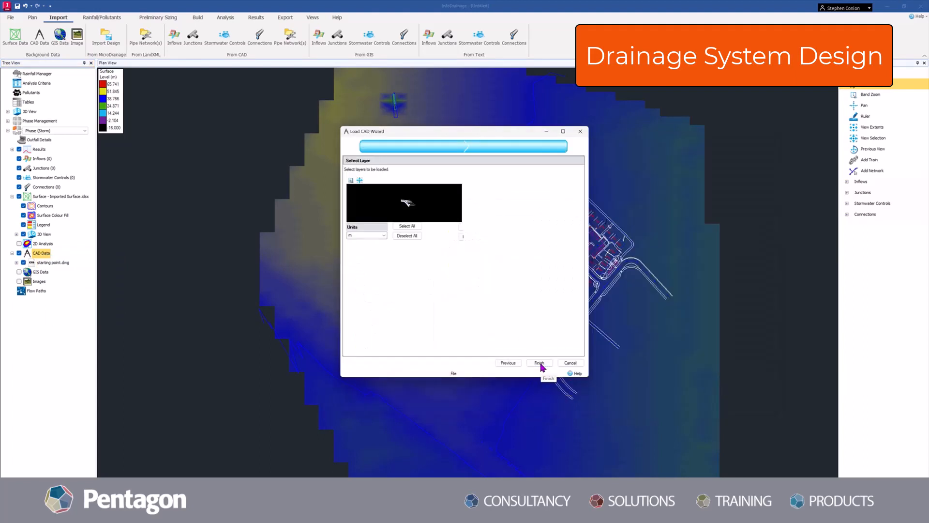
{"action": "left_click", "coordinate": [544, 364]}
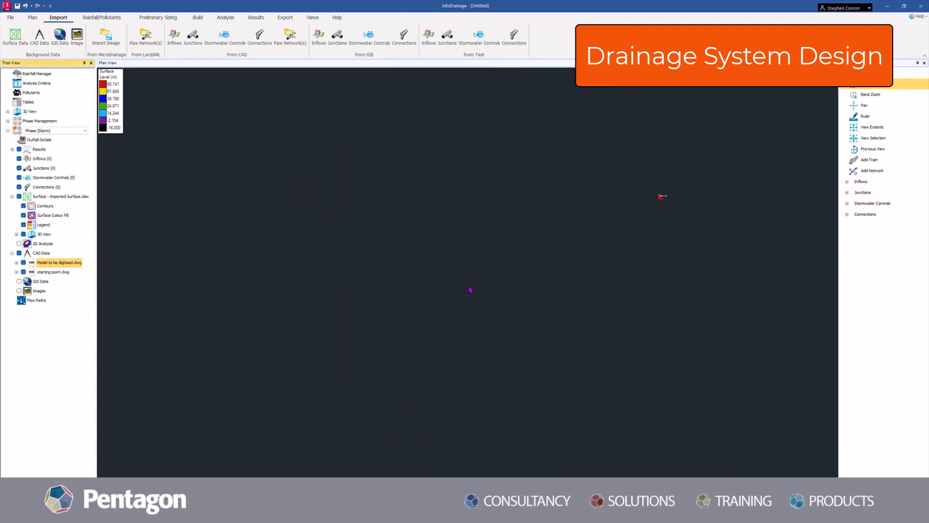
- Change the imported surface's colour ramp to the rainbow ramp running from red at the minimum to white at the maximum
{"action": "scroll", "coordinate": [468, 285], "scroll_direction": "down", "scroll_amount": 1}
{"action": "scroll", "coordinate": [621, 217], "scroll_direction": "up", "scroll_amount": 6}
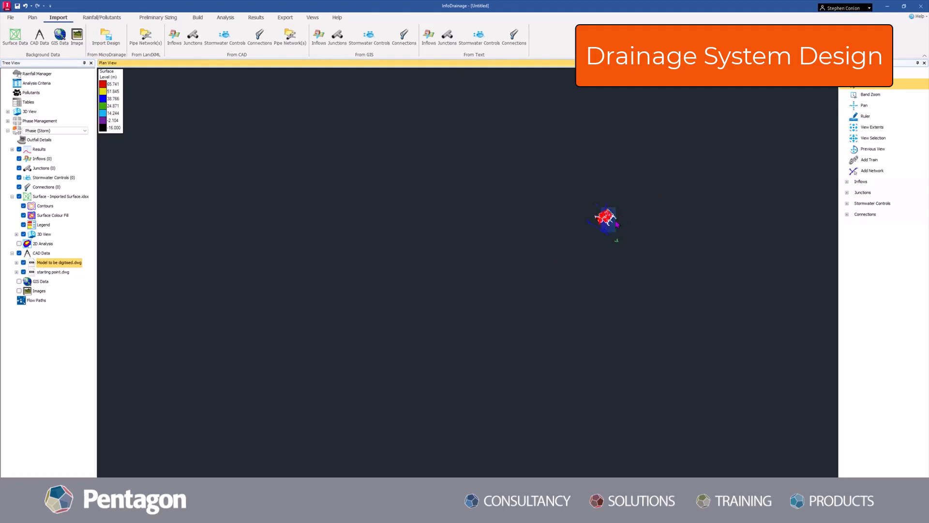
{"action": "scroll", "coordinate": [582, 281], "scroll_direction": "up", "scroll_amount": 6}
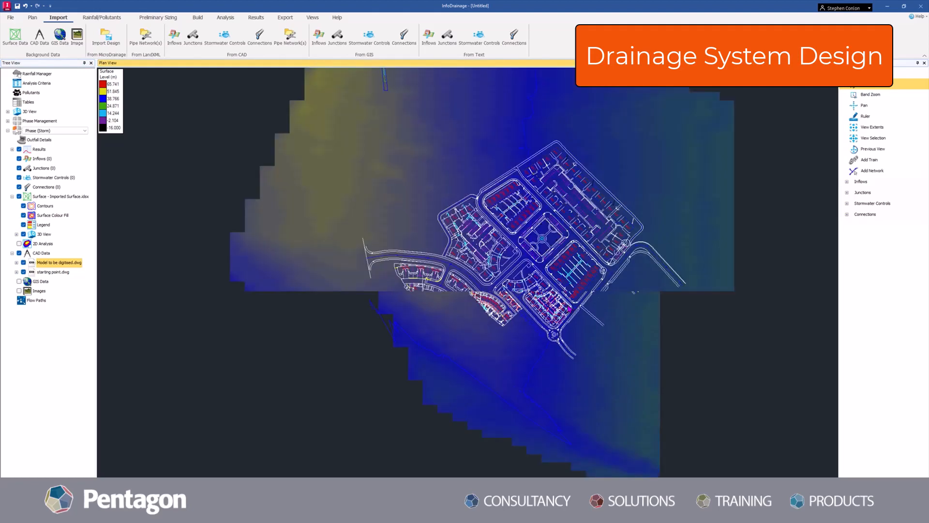
{"action": "scroll", "coordinate": [498, 301], "scroll_direction": "down", "scroll_amount": 6}
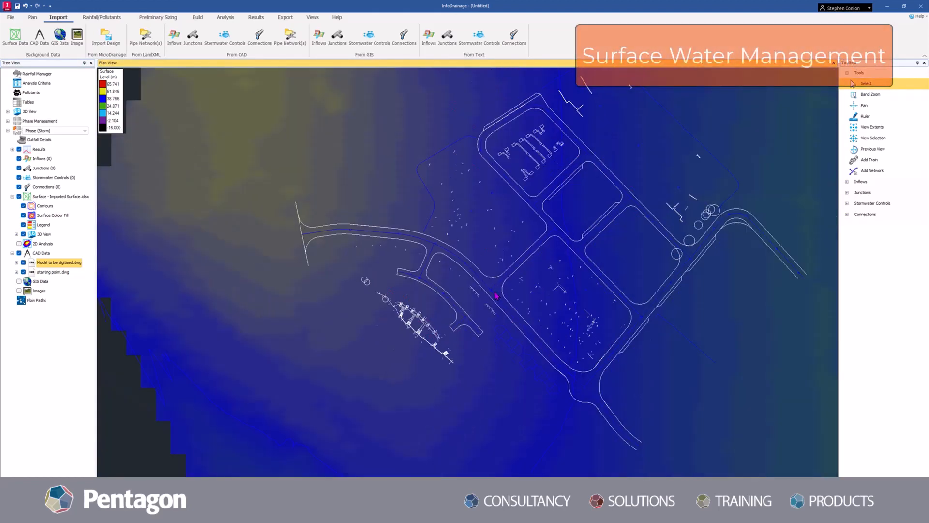
{"action": "middle_click_drag", "start_coordinate": [586, 268], "coordinate": [564, 296]}
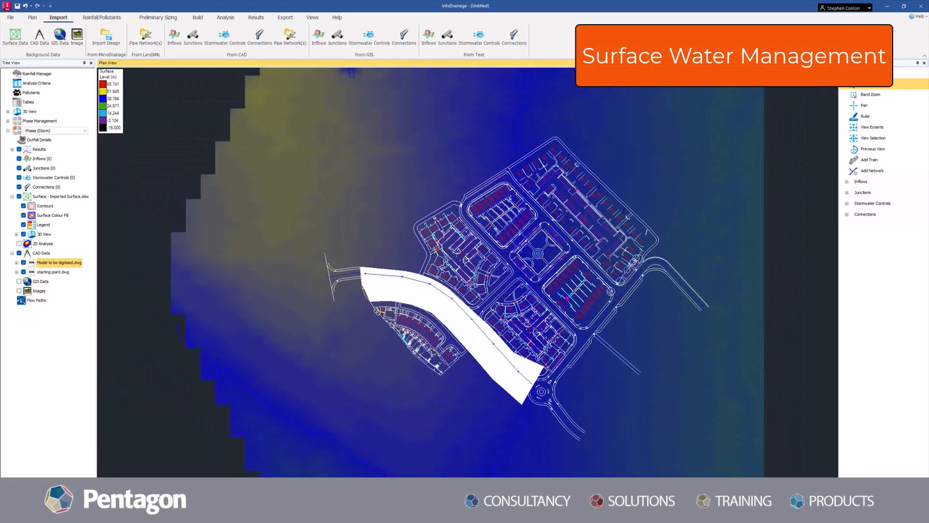
{"action": "scroll", "coordinate": [565, 297], "scroll_direction": "down", "scroll_amount": 1}
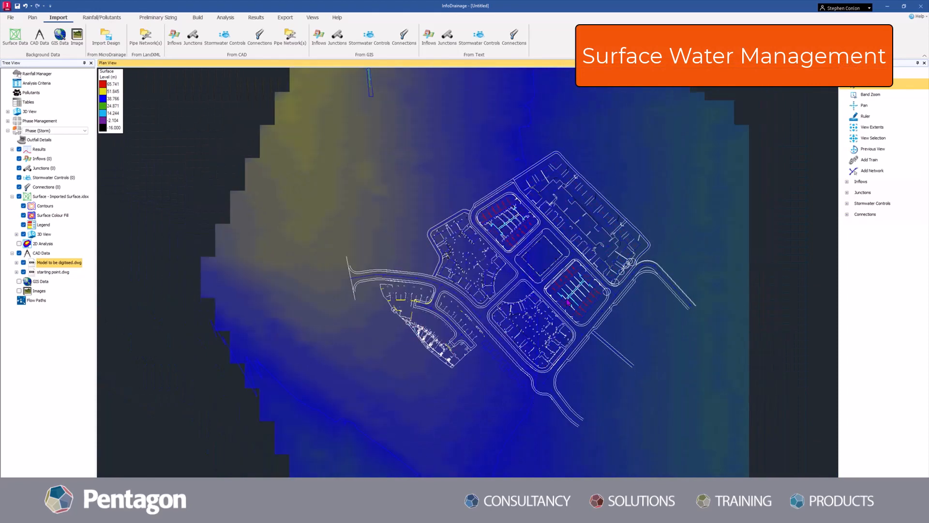
{"action": "right_click", "coordinate": [58, 197]}
{"action": "left_click", "coordinate": [224, 323]}
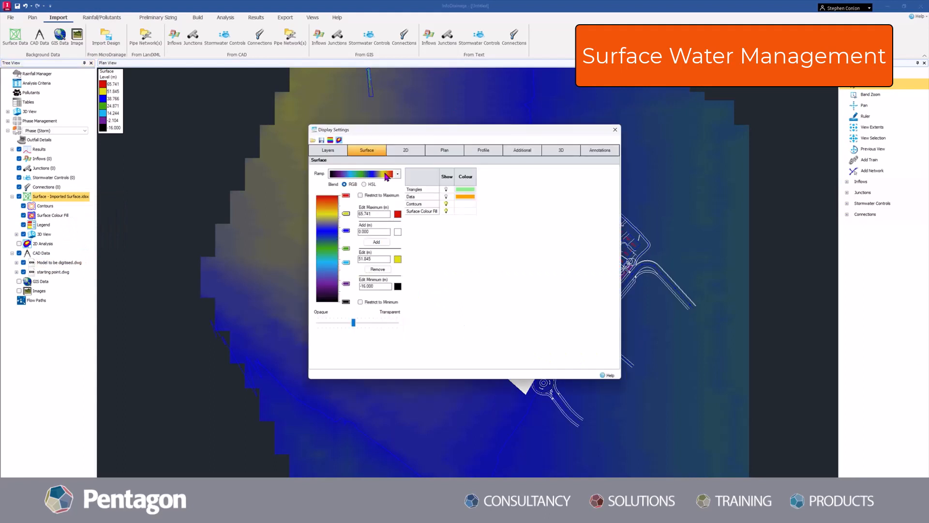
{"action": "left_click", "coordinate": [387, 177]}
{"action": "left_click", "coordinate": [367, 223]}
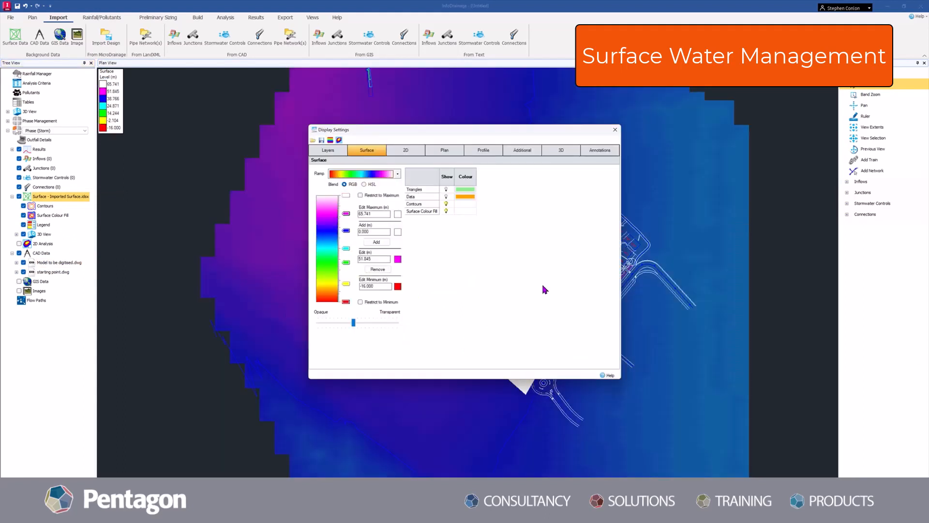
{"action": "left_click", "coordinate": [615, 130]}
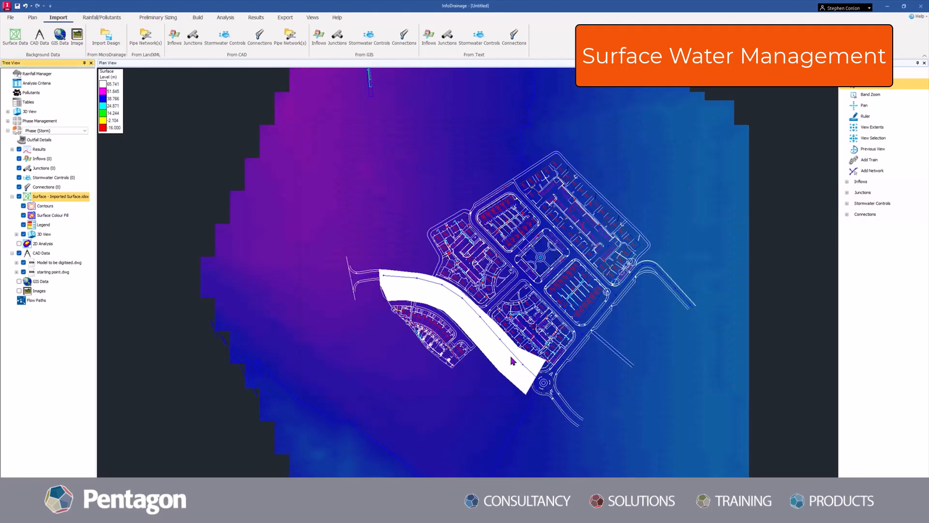
- Hide the imported surface and starting point.dwg, leaving only Model to be digitised.dwg displayed in the plan view
{"action": "scroll", "coordinate": [518, 350], "scroll_direction": "up", "scroll_amount": 1}
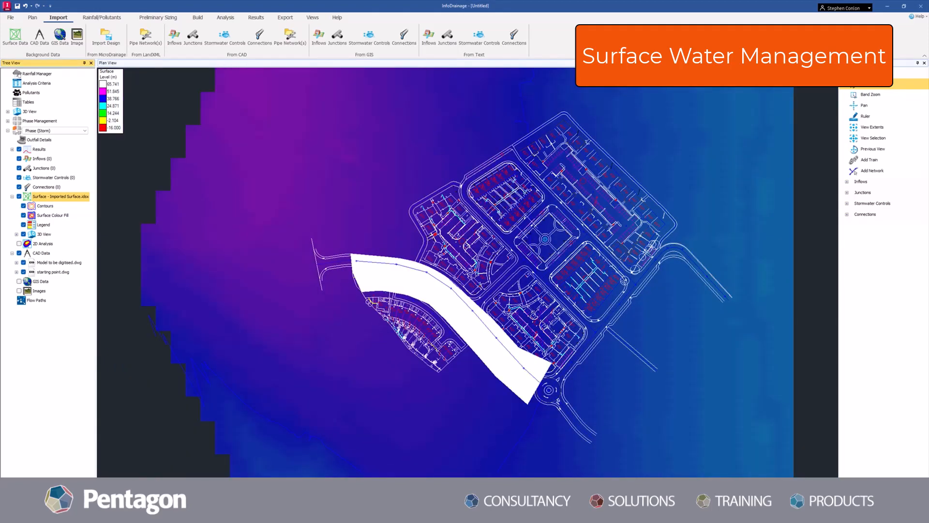
{"action": "scroll", "coordinate": [609, 332], "scroll_direction": "down", "scroll_amount": 1}
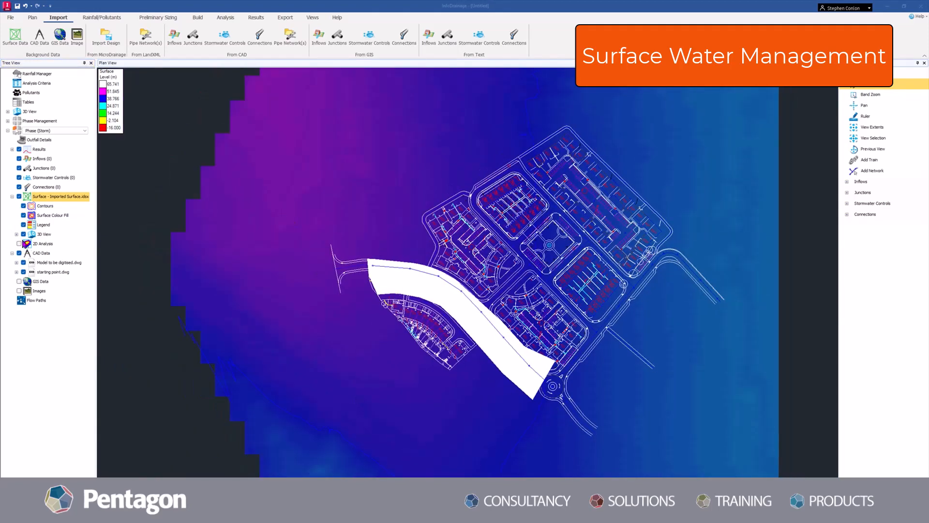
{"action": "left_click", "coordinate": [19, 196]}
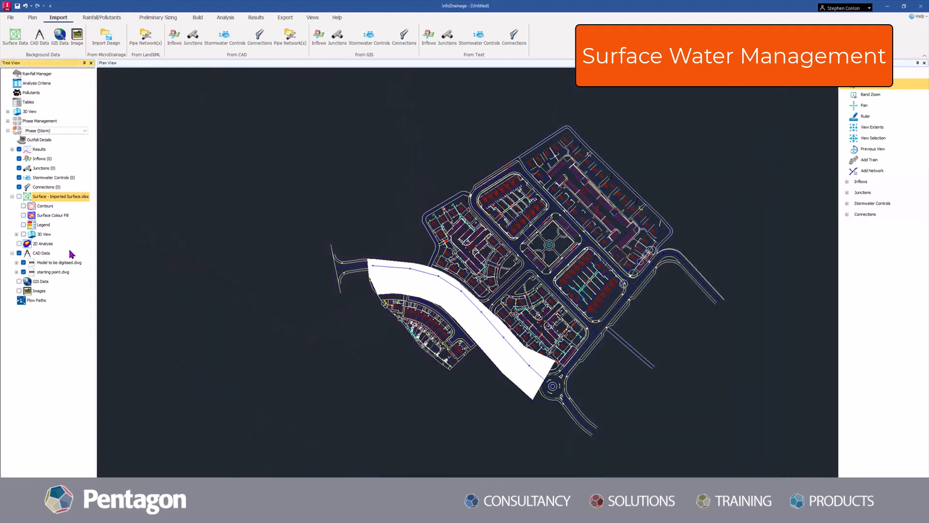
{"action": "left_click", "coordinate": [23, 272]}
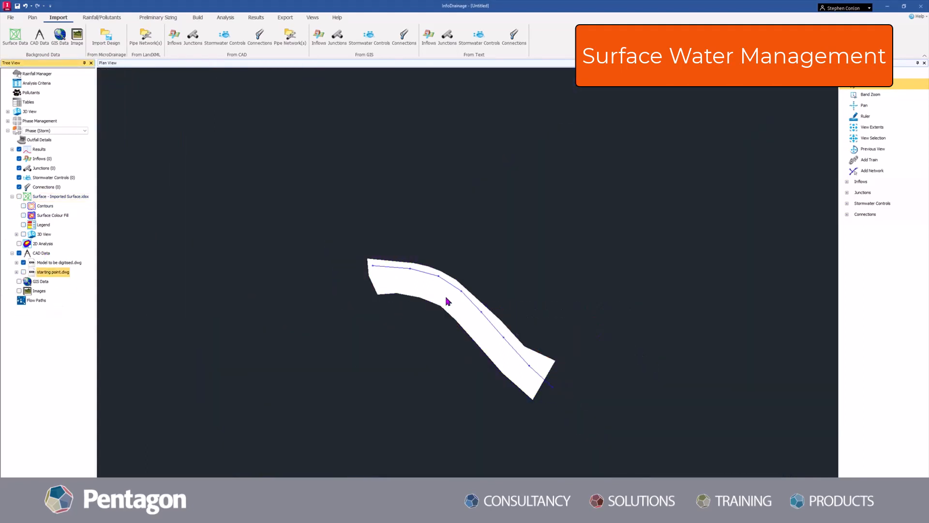
{"action": "left_click", "coordinate": [411, 416]}
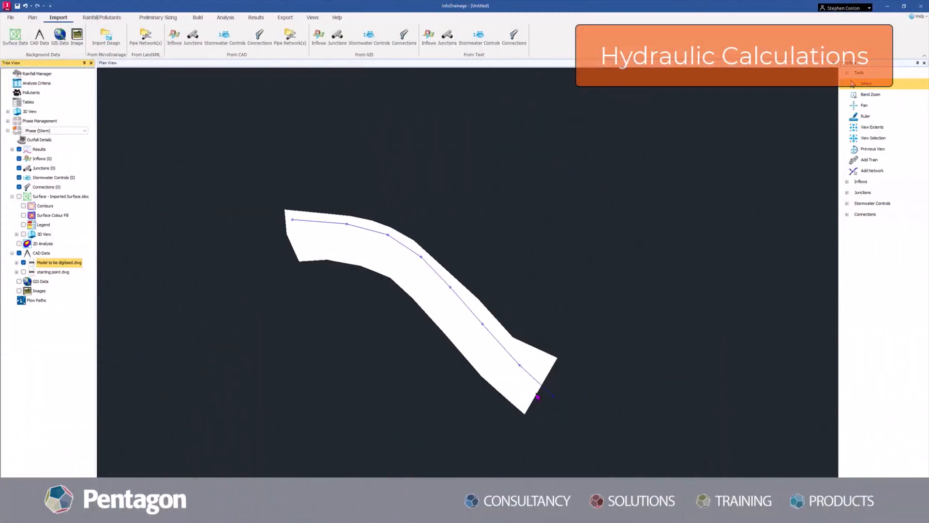
- Try placing manholes without snapping at the upper end of the drawing's blue route line, and undo both placements
{"action": "left_click", "coordinate": [846, 192]}
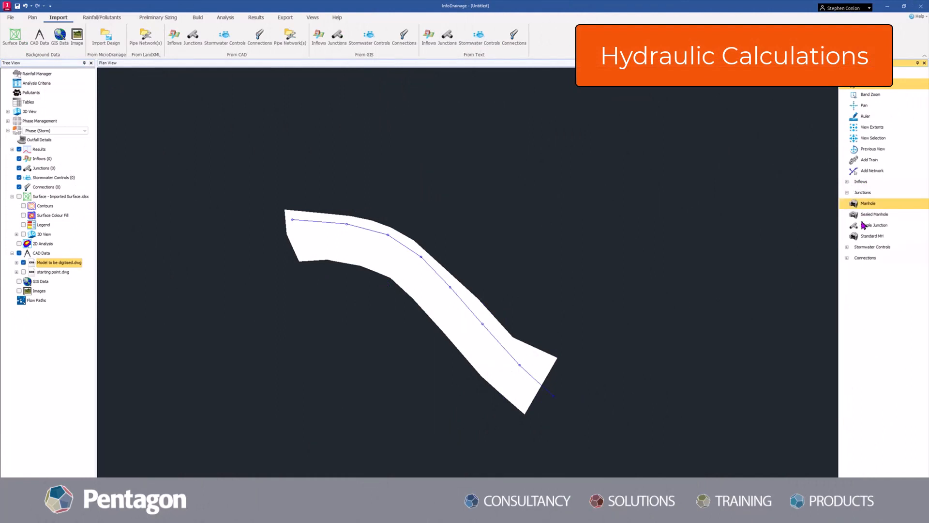
{"action": "left_click", "coordinate": [867, 203]}
{"action": "left_click", "coordinate": [292, 219]}
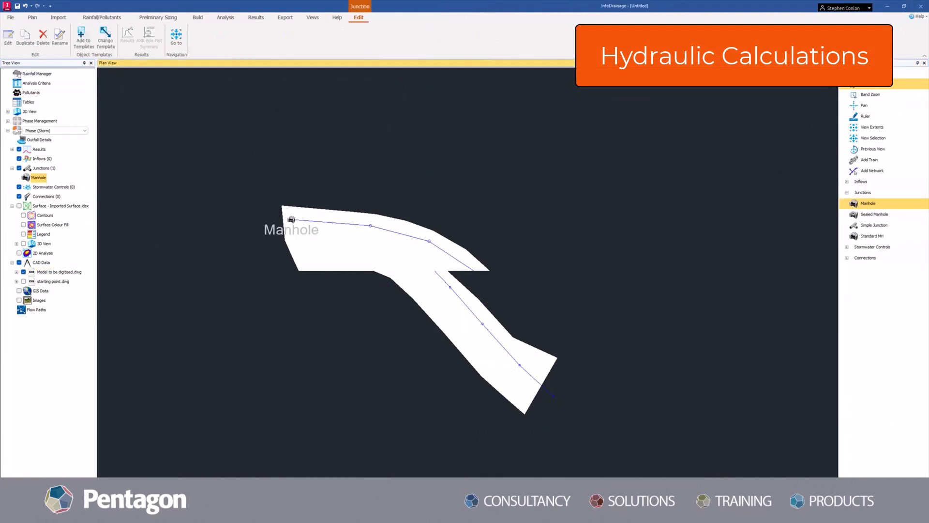
{"action": "scroll", "coordinate": [291, 219], "scroll_direction": "up", "scroll_amount": 2}
{"action": "left_click", "coordinate": [291, 219]}
{"action": "key", "text": "ctrl+z"}
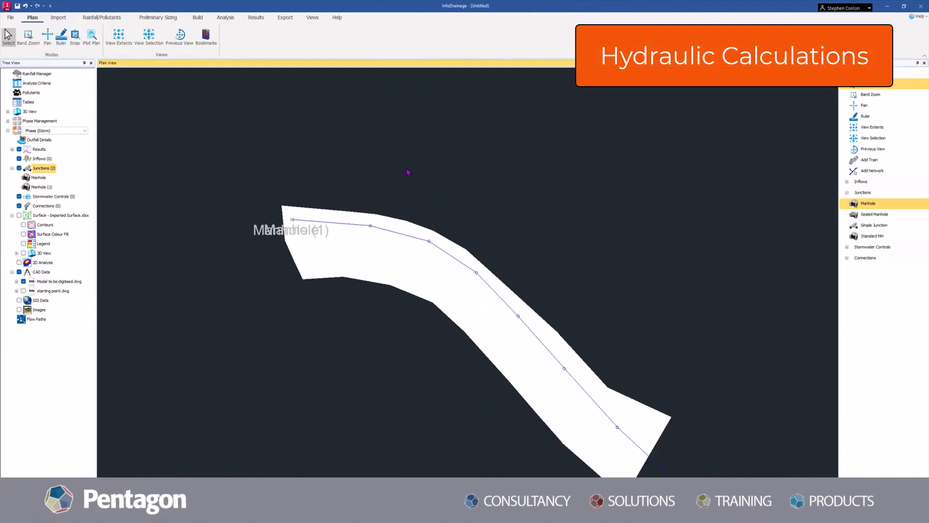
{"action": "key", "text": "ctrl+z"}
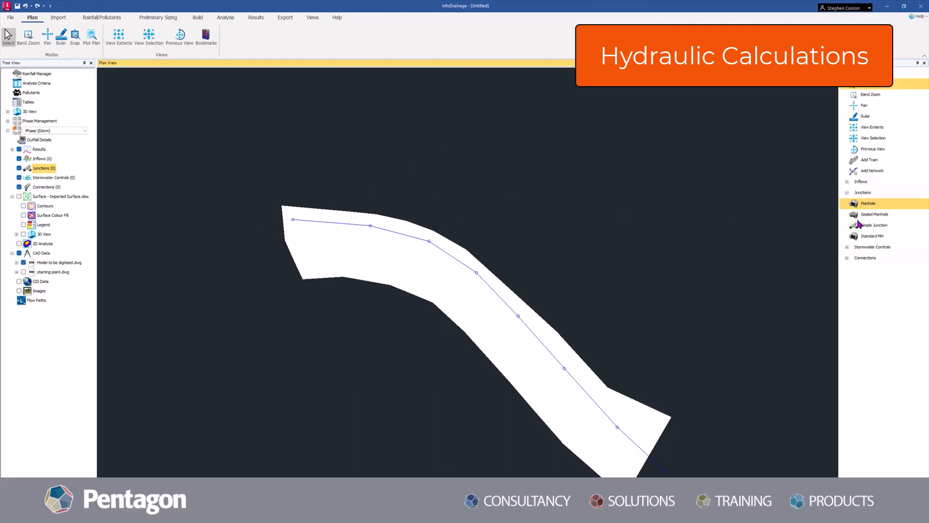
- Turn on snapping and place manholes on the first five nodes of the blue route line, starting at its upper end
{"action": "left_click", "coordinate": [75, 36]}
{"action": "left_click", "coordinate": [293, 220]}
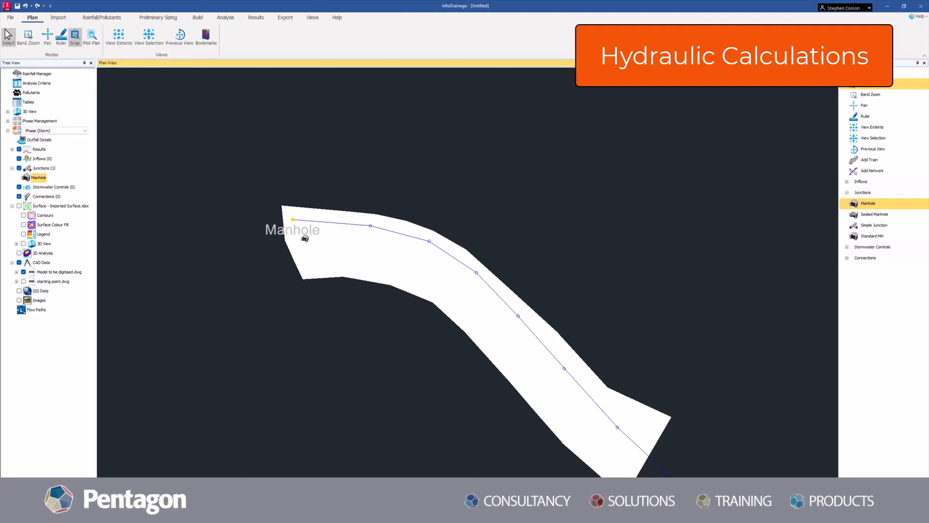
{"action": "scroll", "coordinate": [370, 223], "scroll_direction": "up", "scroll_amount": 2}
{"action": "left_click", "coordinate": [370, 221]}
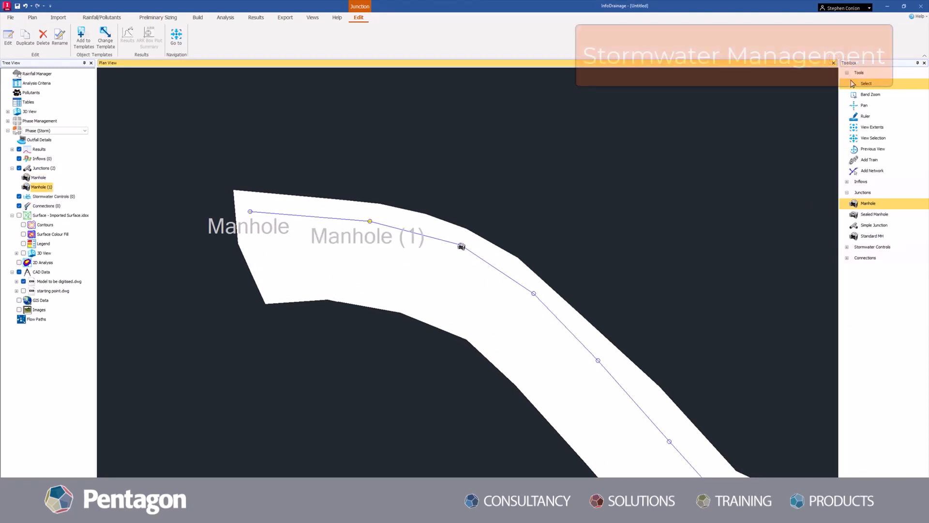
{"action": "left_click", "coordinate": [533, 293]}
{"action": "left_click", "coordinate": [598, 361]}
- Place manholes on the three remaining nodes of the route line, finishing at its lower end outside the site boundary
{"action": "scroll", "coordinate": [629, 385], "scroll_direction": "down", "scroll_amount": 2}
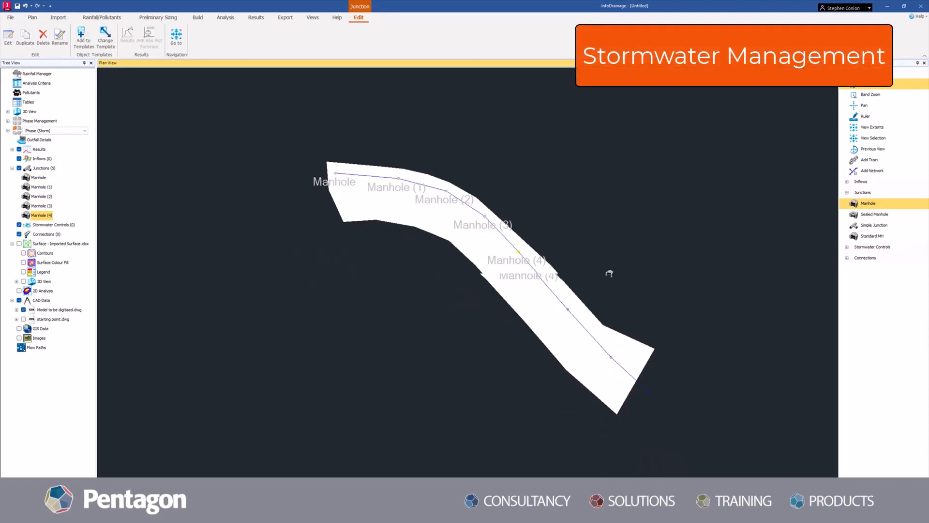
{"action": "scroll", "coordinate": [534, 268], "scroll_direction": "up", "scroll_amount": 5}
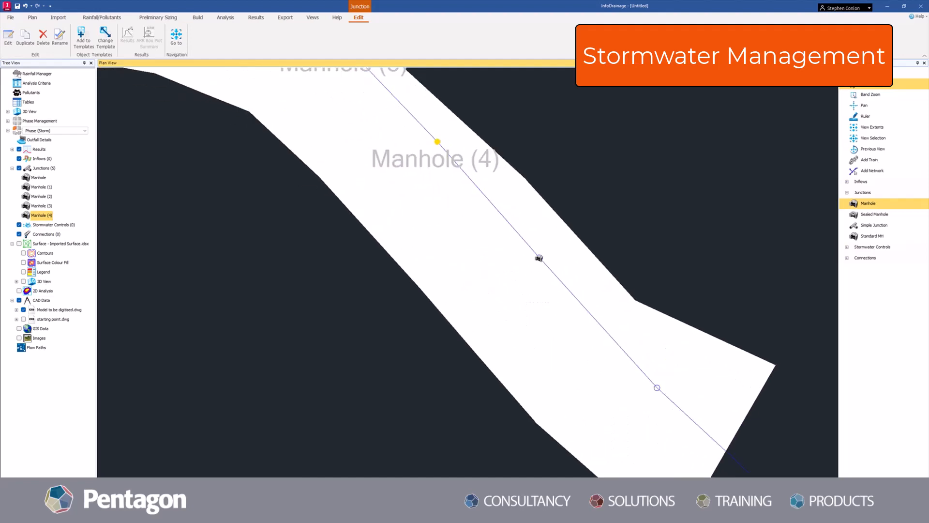
{"action": "left_click", "coordinate": [538, 257]}
{"action": "scroll", "coordinate": [580, 339], "scroll_direction": "down", "scroll_amount": 3}
{"action": "left_click", "coordinate": [633, 369]}
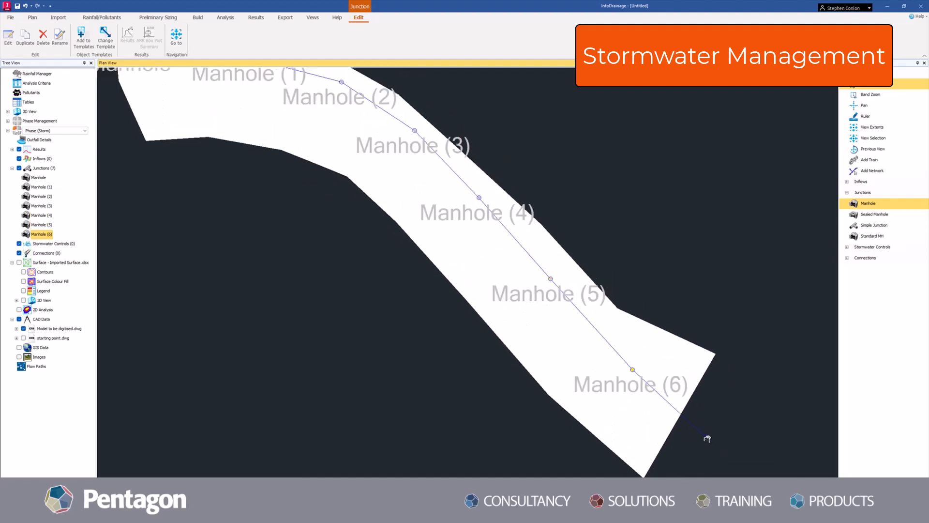
{"action": "left_click", "coordinate": [707, 438]}
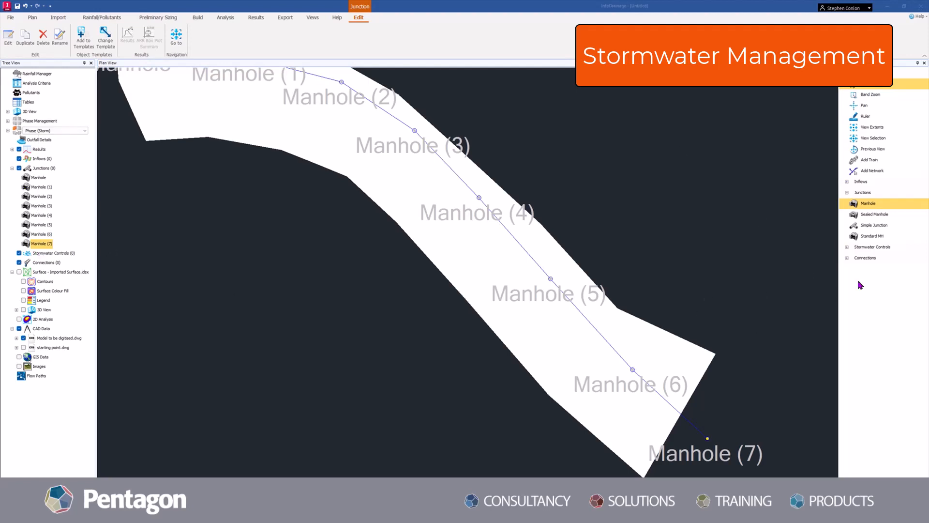
{"action": "left_click", "coordinate": [845, 258]}
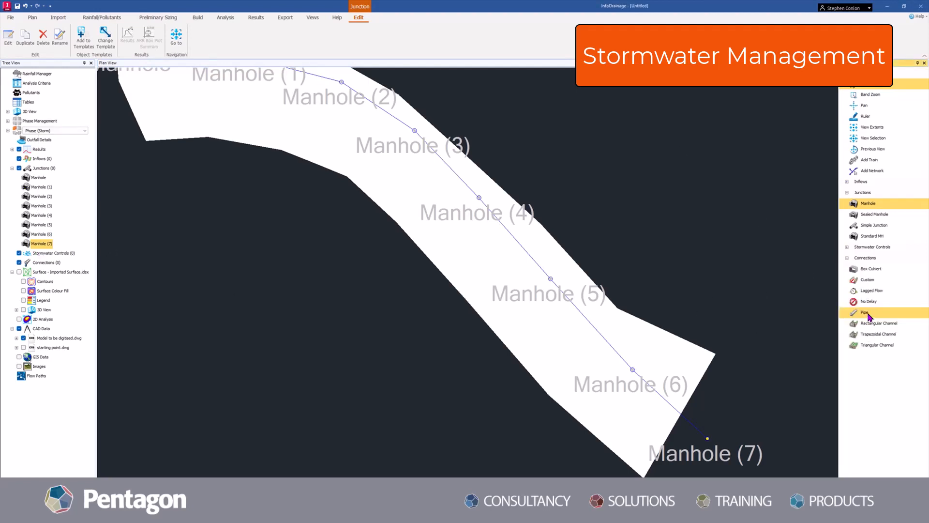
{"action": "left_click", "coordinate": [868, 314]}
{"action": "middle_click_drag", "start_coordinate": [635, 241], "coordinate": [824, 345]}
{"action": "scroll", "coordinate": [321, 152], "scroll_direction": "up", "scroll_amount": 2}
{"action": "left_click", "coordinate": [318, 156]}
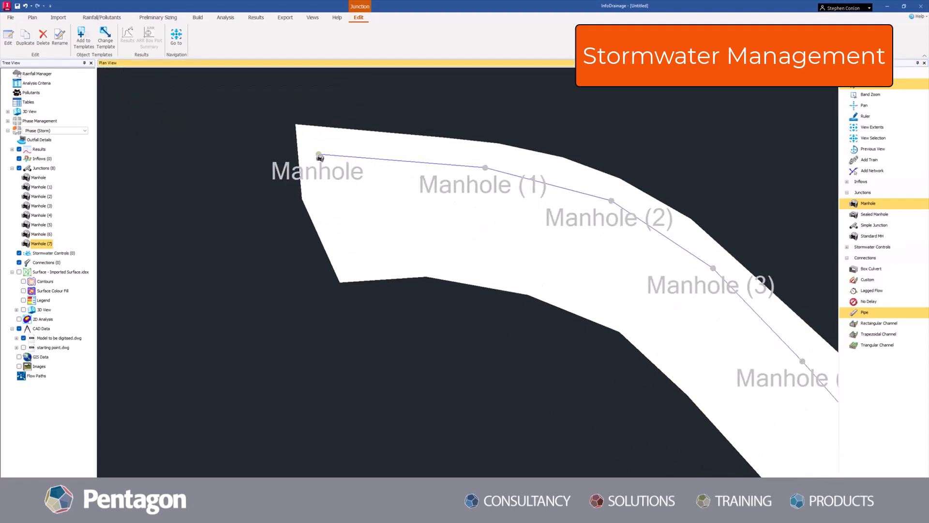
{"action": "left_click", "coordinate": [319, 156]}
{"action": "key", "text": "ctrl+z"}
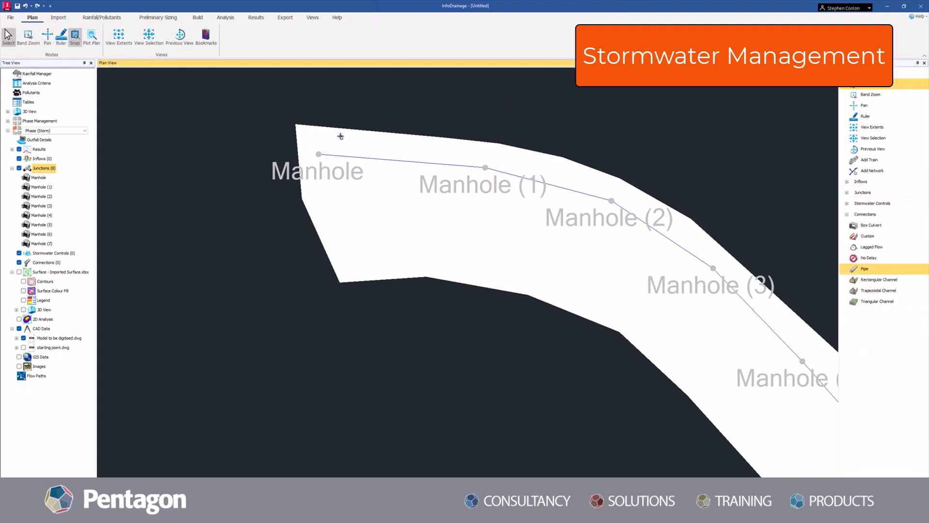
- Draw pipes from the first manhole through Manhole (1) and Manhole (2) to Manhole (3)
{"action": "left_click", "coordinate": [874, 270]}
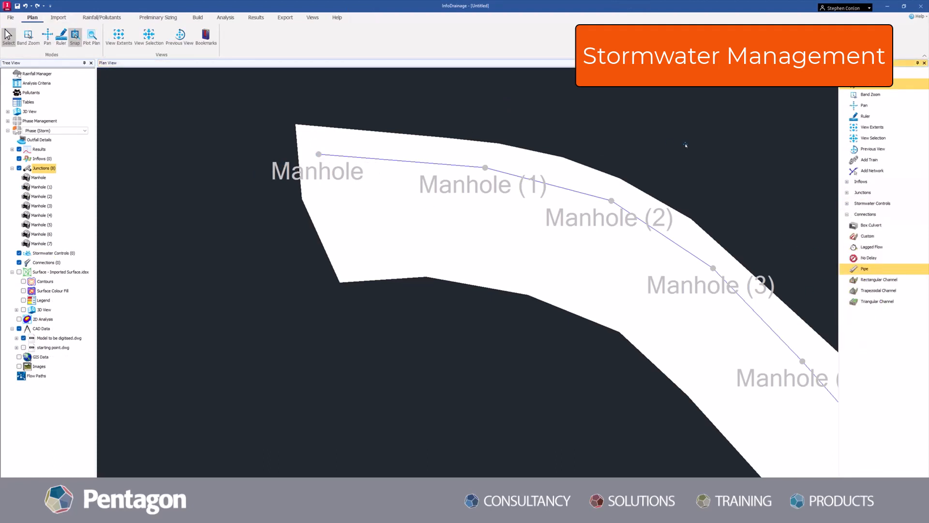
{"action": "left_click", "coordinate": [332, 165]}
{"action": "left_click", "coordinate": [485, 168]}
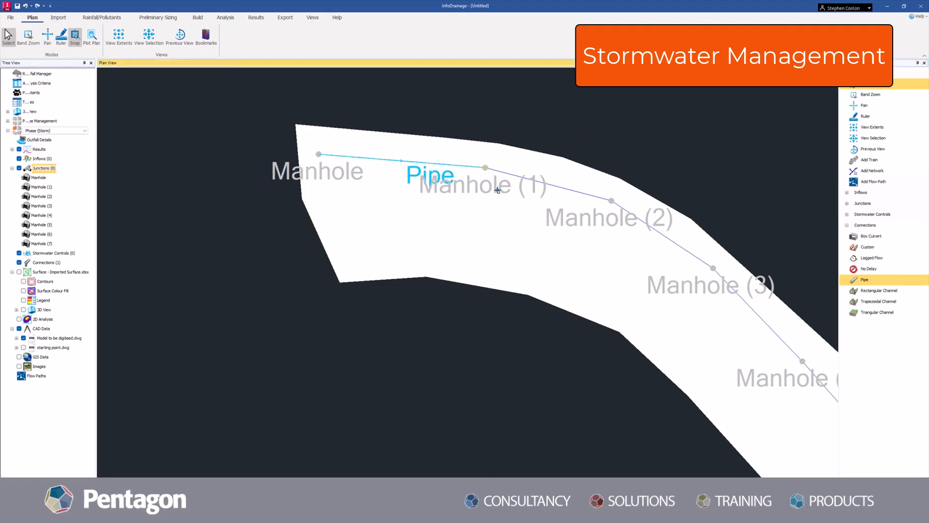
{"action": "left_click", "coordinate": [485, 167]}
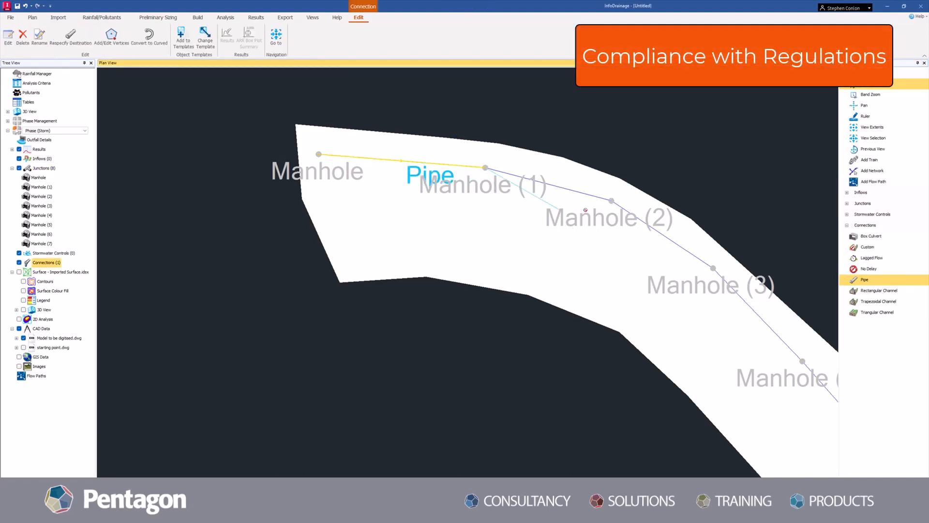
{"action": "left_click", "coordinate": [611, 200]}
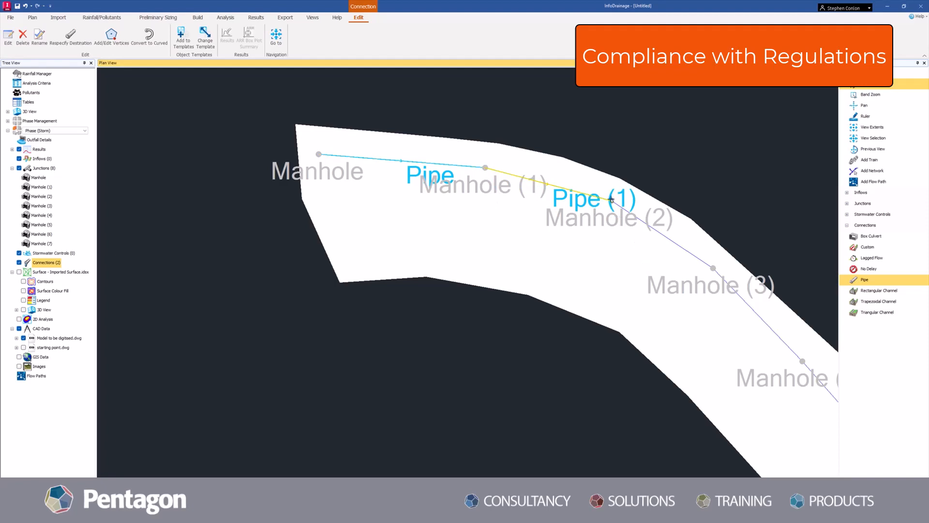
{"action": "left_click", "coordinate": [713, 268]}
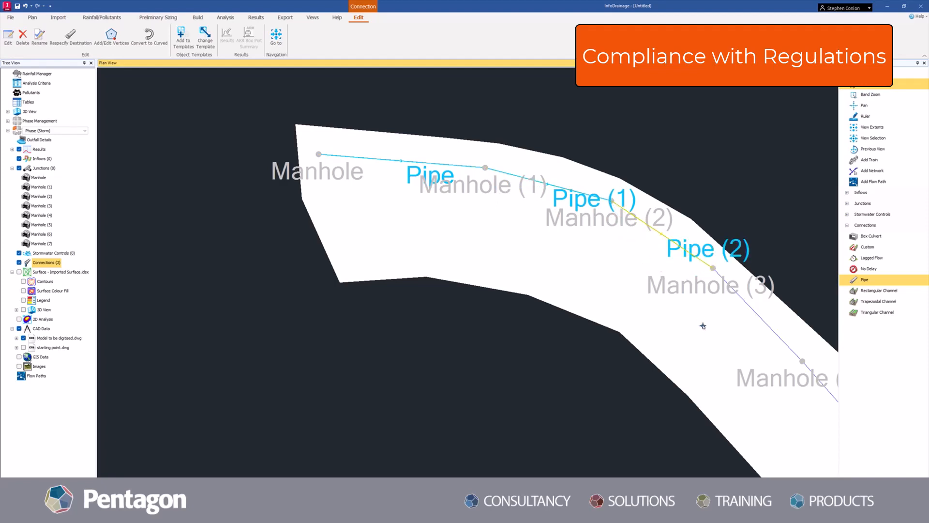
- Continue the pipe run from Manhole (3) through Manhole (4) to Manhole (5)
{"action": "middle_click_drag", "start_coordinate": [703, 326], "coordinate": [458, 244]}
{"action": "scroll", "coordinate": [456, 188], "scroll_direction": "up", "scroll_amount": 3}
{"action": "left_click", "coordinate": [458, 189]}
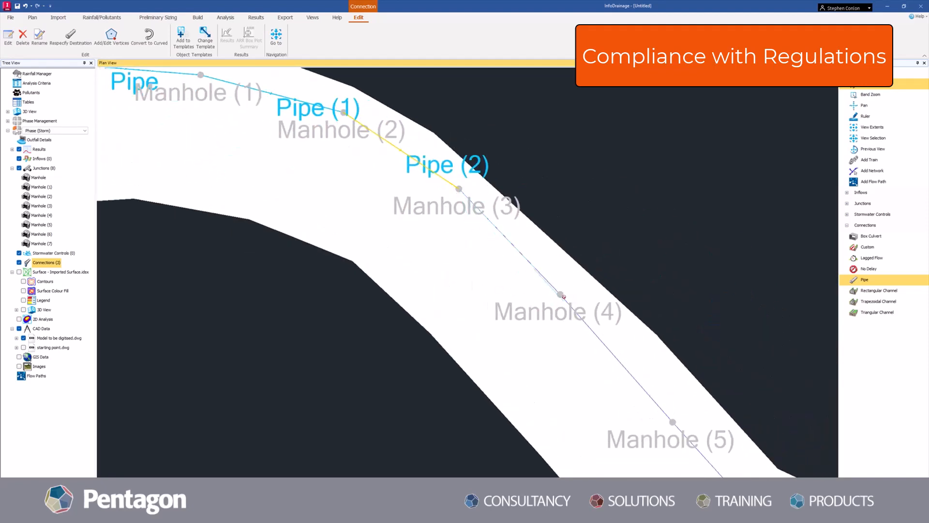
{"action": "left_click", "coordinate": [560, 294]}
{"action": "scroll", "coordinate": [560, 294], "scroll_direction": "down", "scroll_amount": 1}
{"action": "middle_click_drag", "start_coordinate": [513, 259], "coordinate": [481, 218]}
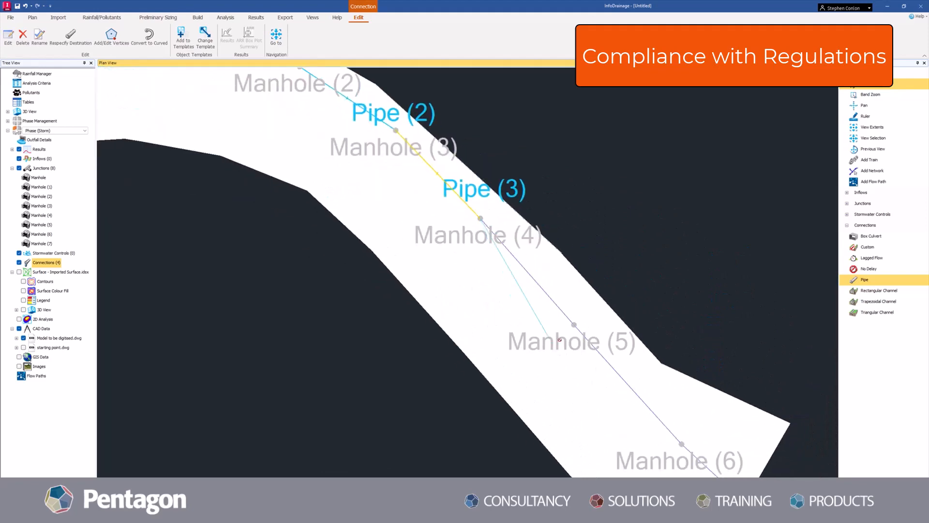
{"action": "left_click", "coordinate": [575, 325]}
- Complete the pipe run from Manhole (5) through Manhole (6) to Manhole (7)
{"action": "scroll", "coordinate": [565, 371], "scroll_direction": "down", "scroll_amount": 2}
{"action": "scroll", "coordinate": [565, 356], "scroll_direction": "up", "scroll_amount": 4}
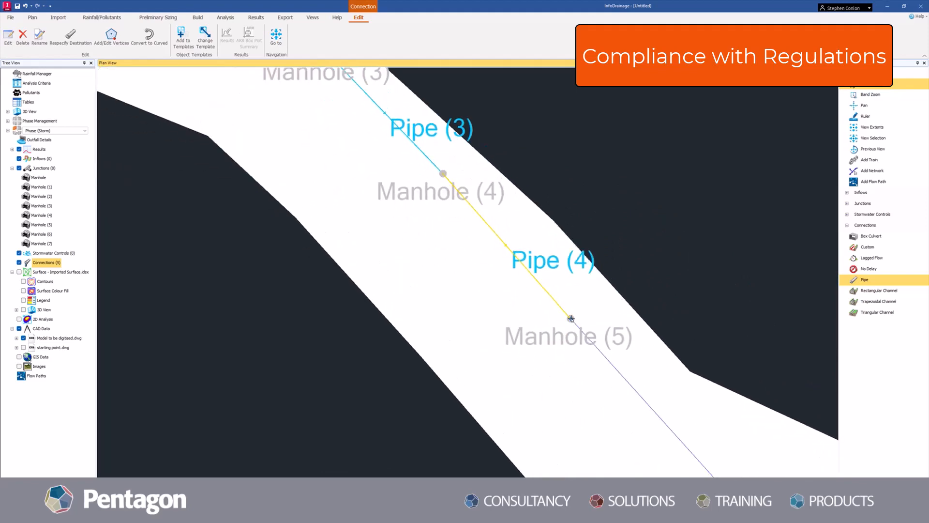
{"action": "left_click", "coordinate": [571, 319]}
{"action": "scroll", "coordinate": [571, 385], "scroll_direction": "down", "scroll_amount": 2}
{"action": "middle_click_drag", "start_coordinate": [571, 385], "coordinate": [495, 254]}
{"action": "left_click", "coordinate": [591, 331]}
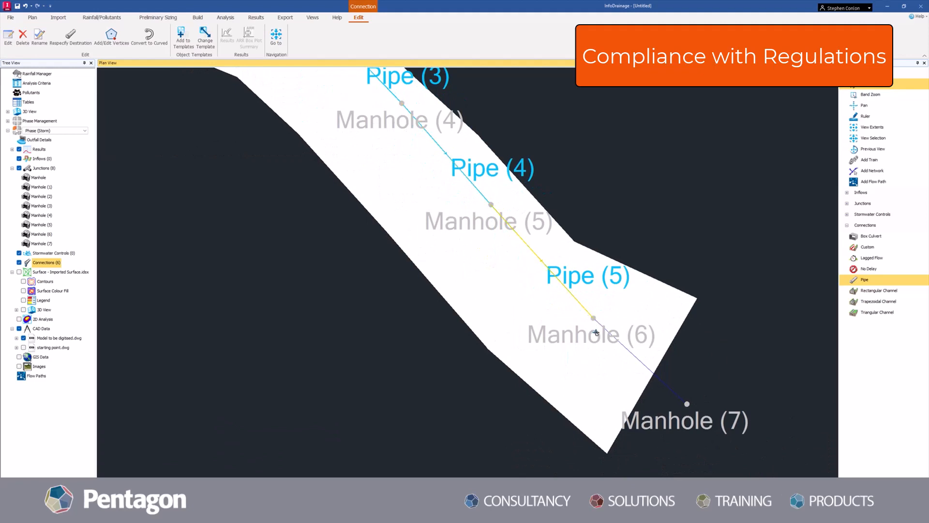
{"action": "scroll", "coordinate": [593, 332], "scroll_direction": "up", "scroll_amount": 1}
{"action": "scroll", "coordinate": [592, 313], "scroll_direction": "down", "scroll_amount": 1}
{"action": "middle_click_drag", "start_coordinate": [648, 373], "coordinate": [605, 333]}
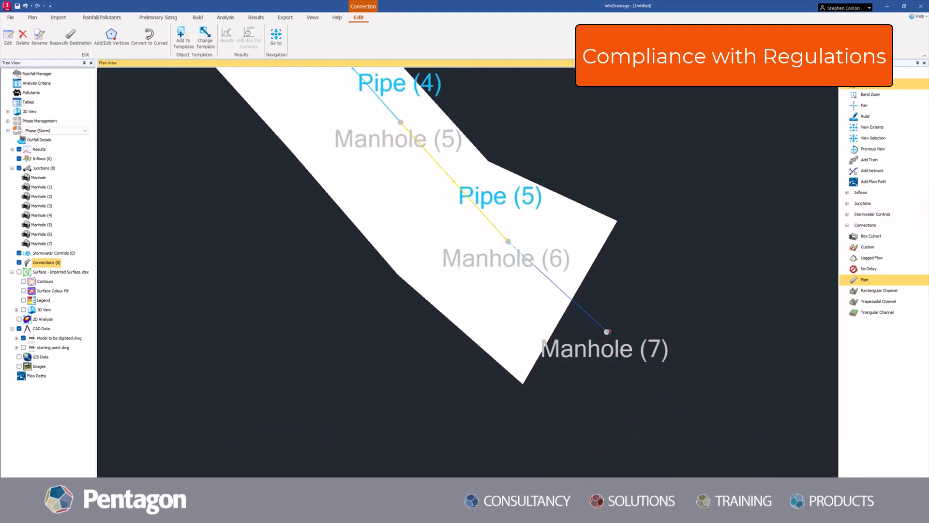
{"action": "left_click", "coordinate": [607, 332]}
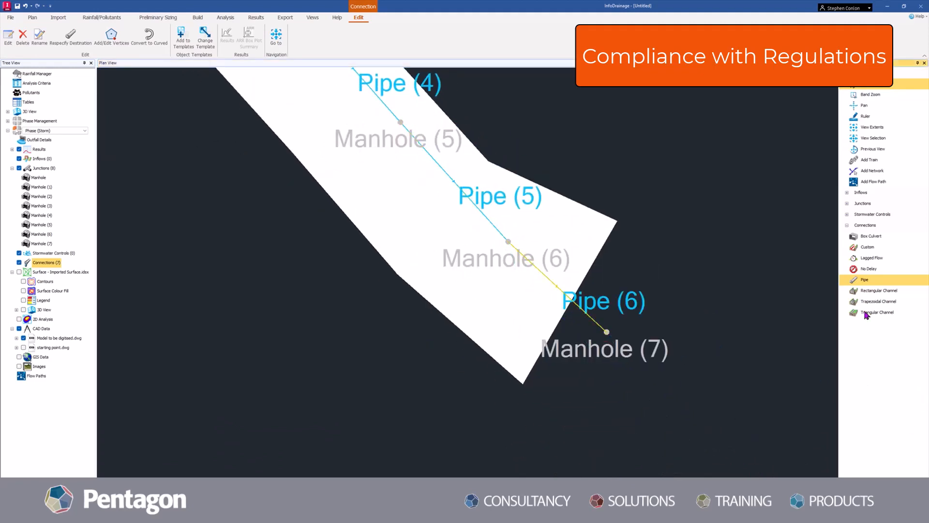
{"action": "left_click", "coordinate": [847, 225]}
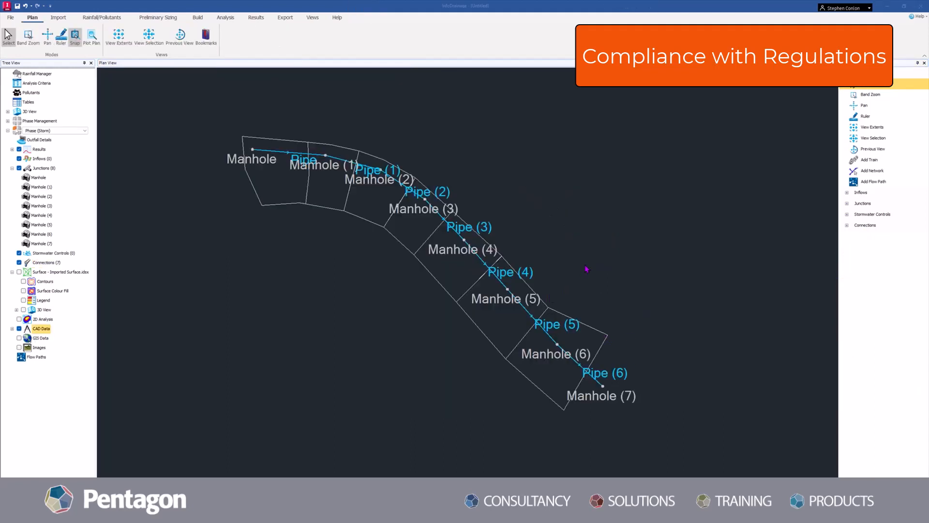
- Add a Catchment Area inflow in the plot around the first manhole, tracing the plot's CAD boundary with snapping
{"action": "middle_click_drag", "start_coordinate": [585, 269], "coordinate": [603, 272]}
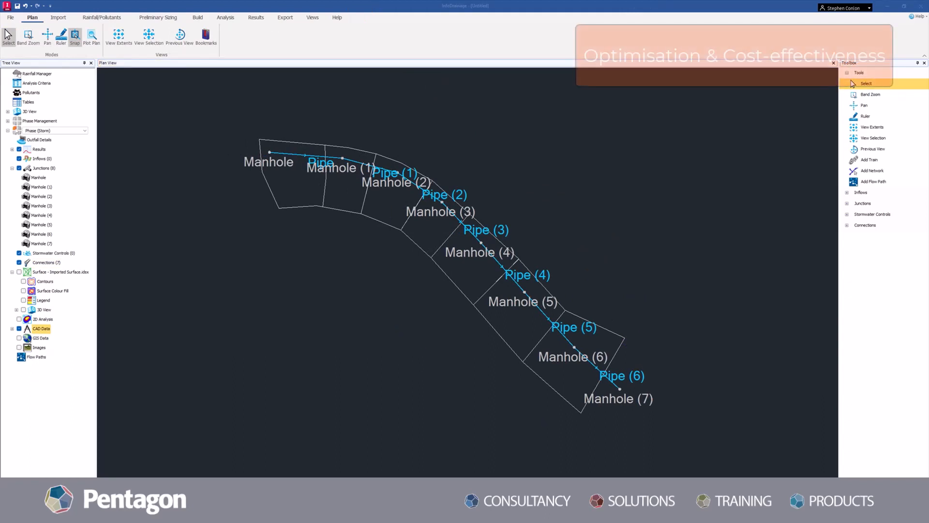
{"action": "left_click", "coordinate": [847, 193]}
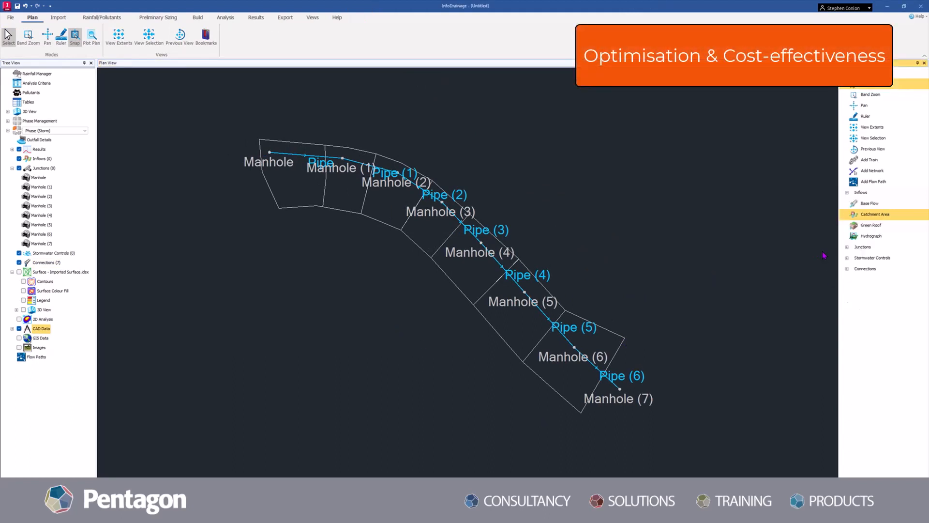
{"action": "left_click", "coordinate": [861, 216]}
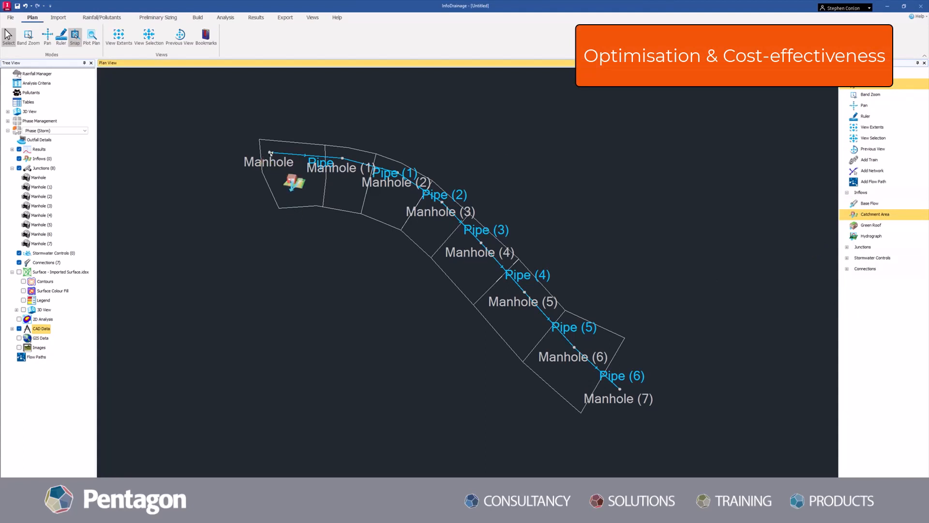
{"action": "scroll", "coordinate": [272, 157], "scroll_direction": "up", "scroll_amount": 2}
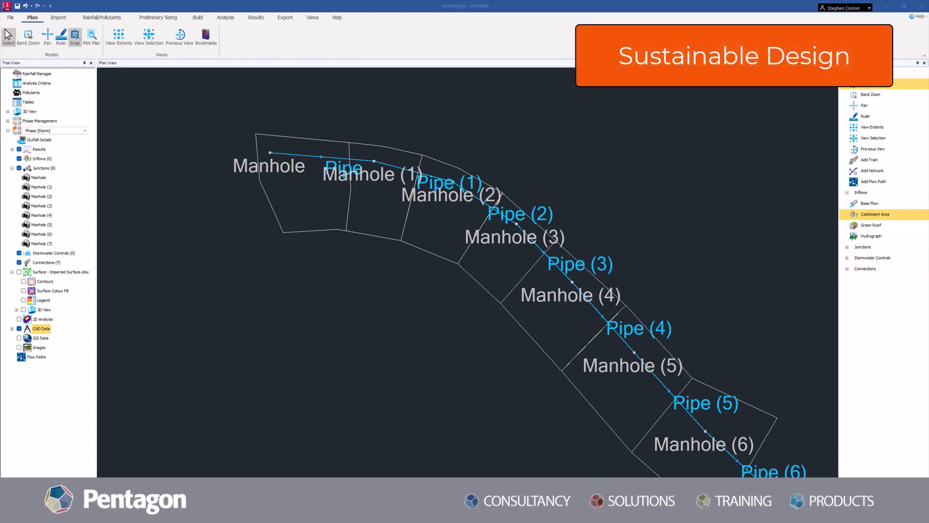
{"action": "left_click", "coordinate": [883, 217]}
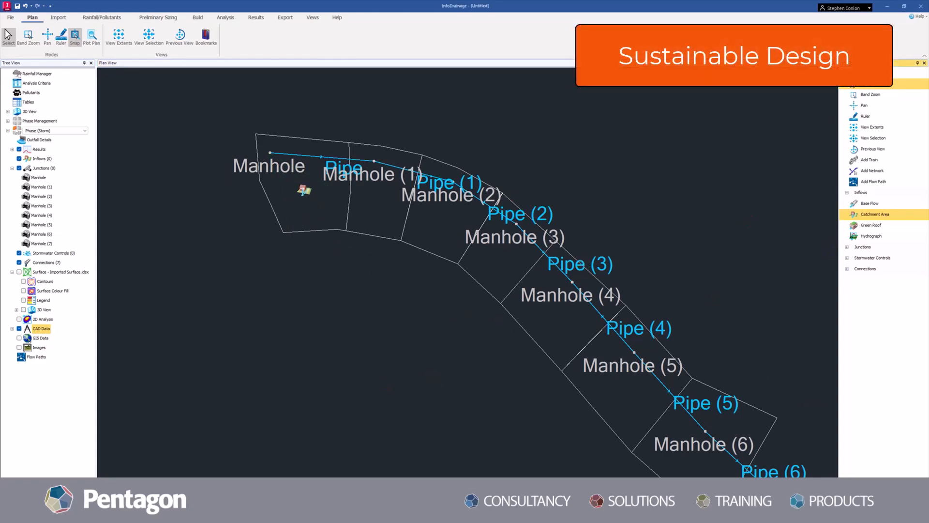
{"action": "left_click", "coordinate": [304, 190]}
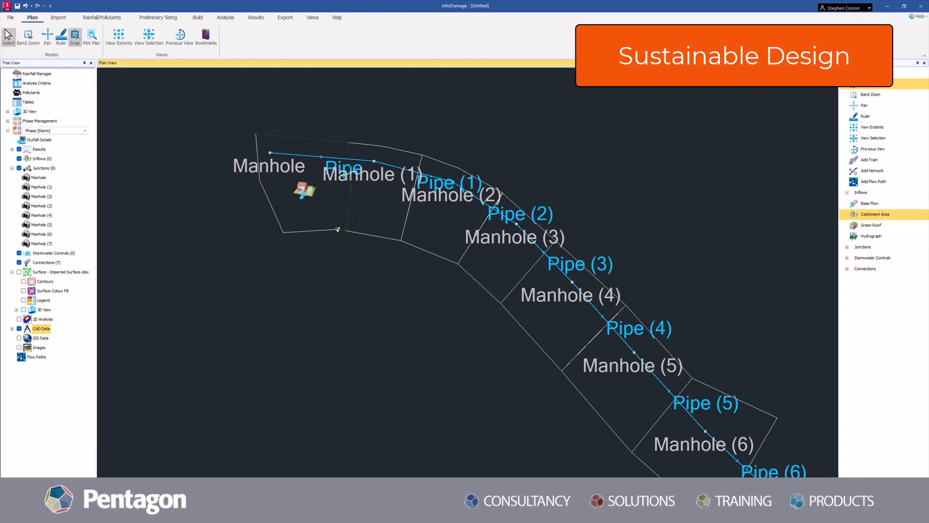
{"action": "left_click", "coordinate": [285, 233]}
{"action": "left_click", "coordinate": [256, 135]}
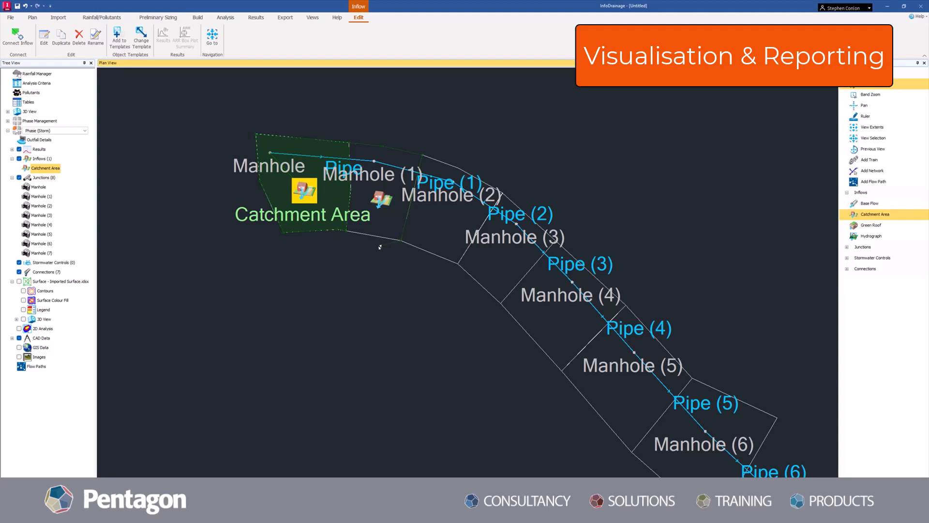
- Add catchment areas in the next four plots along the pipe run, snapping each outline to its plot's boundary corners
{"action": "left_click", "coordinate": [347, 232]}
{"action": "left_click", "coordinate": [349, 144]}
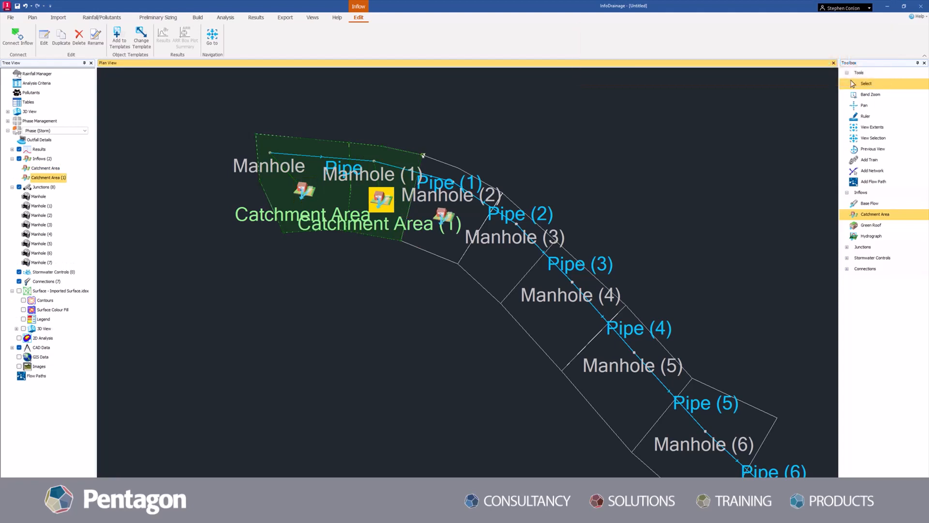
{"action": "left_click", "coordinate": [504, 194]}
{"action": "left_click", "coordinate": [422, 155]}
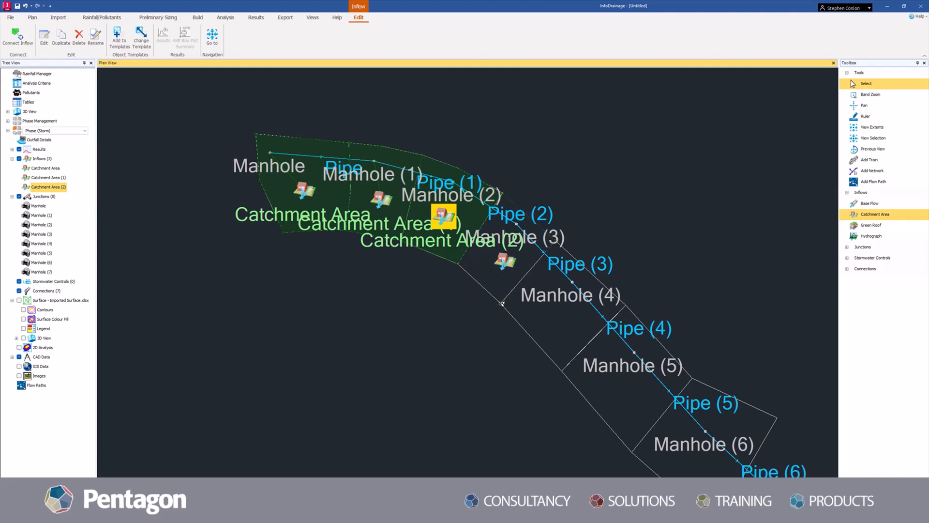
{"action": "left_click", "coordinate": [502, 194]}
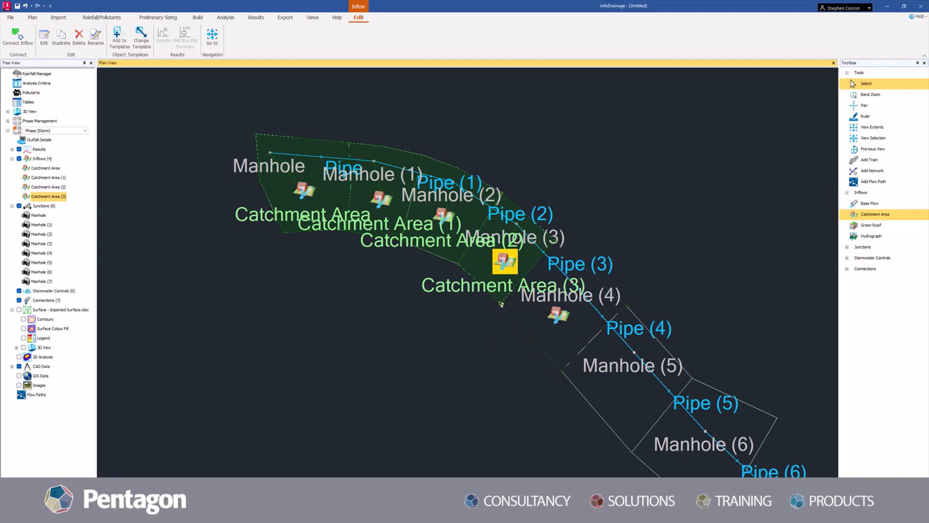
{"action": "left_click", "coordinate": [555, 241]}
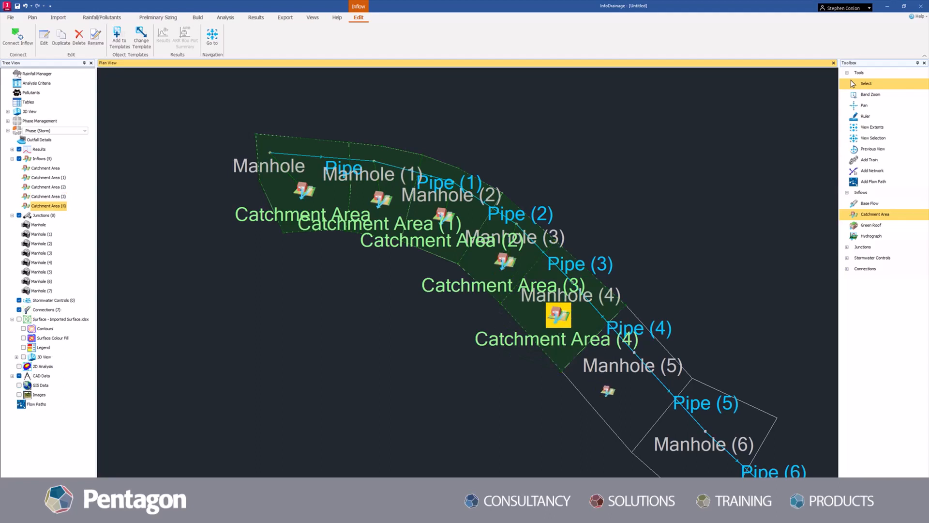
- Add a catchment area in the plot around Manhole (5), tracing the plot's CAD boundary
{"action": "middle_click_drag", "start_coordinate": [608, 390], "coordinate": [500, 324]}
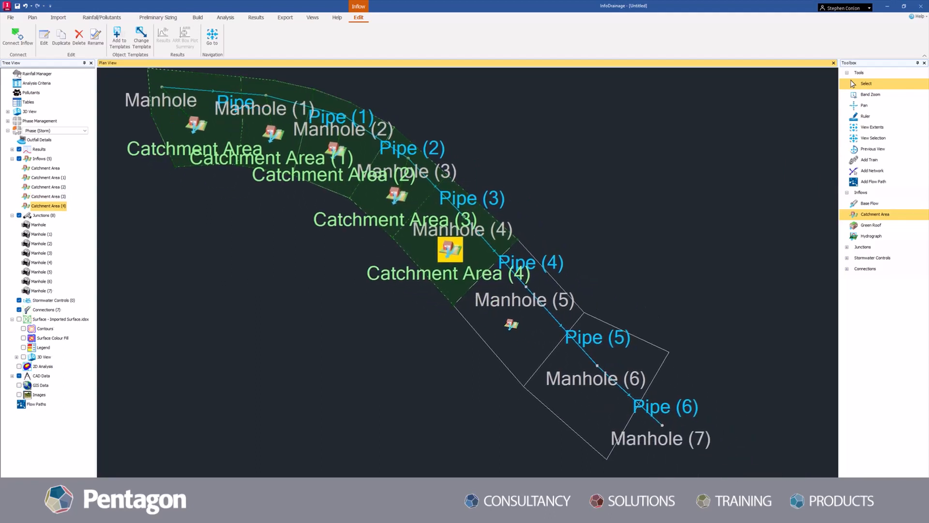
{"action": "left_click", "coordinate": [584, 313]}
{"action": "left_click", "coordinate": [453, 305]}
{"action": "double_click", "coordinate": [508, 322]}
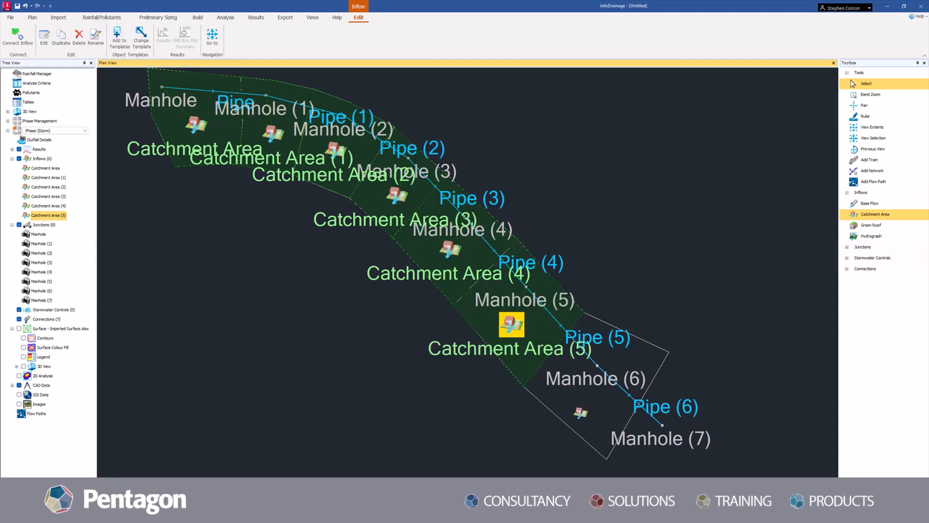
- Add a catchment area in the last plot around Manhole (6), snapping its outline to the plot's CAD boundary corners
{"action": "left_click", "coordinate": [585, 313]}
{"action": "left_click", "coordinate": [669, 352]}
{"action": "left_click", "coordinate": [608, 460]}
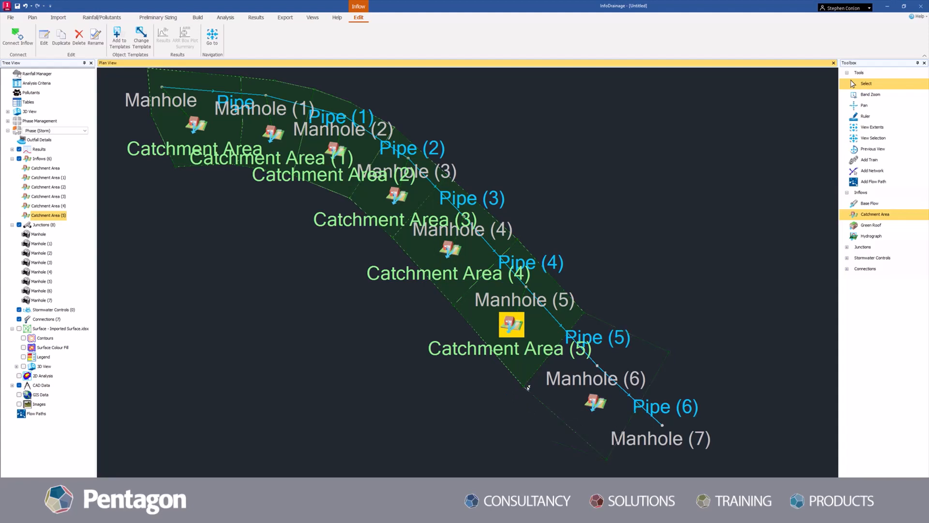
{"action": "left_click", "coordinate": [585, 314]}
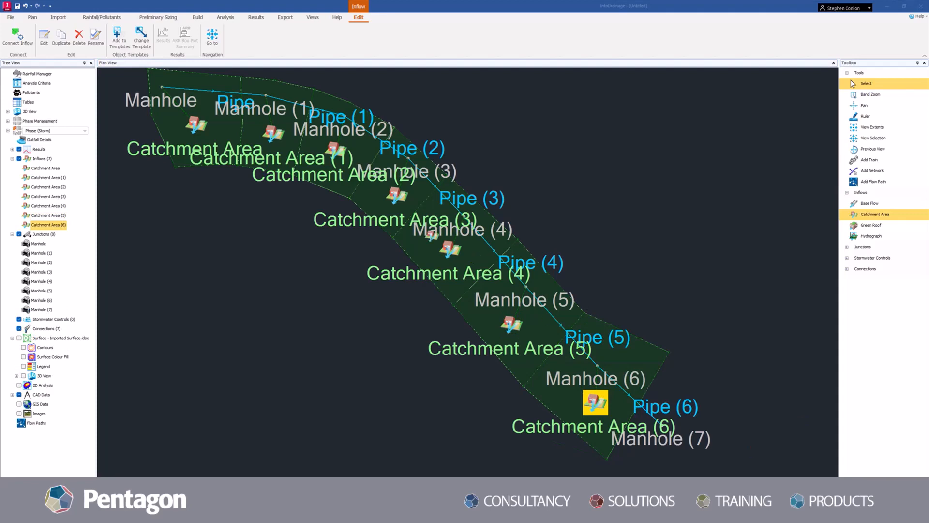
- Review the dimensions, inlets and outlets of Manhole (1)
{"action": "scroll", "coordinate": [404, 186], "scroll_direction": "up", "scroll_amount": 5}
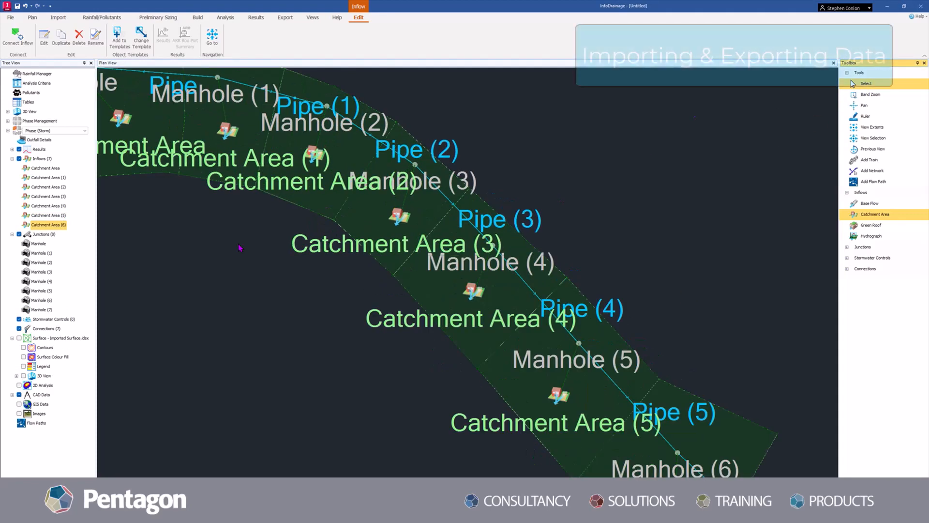
{"action": "double_click", "coordinate": [406, 185]}
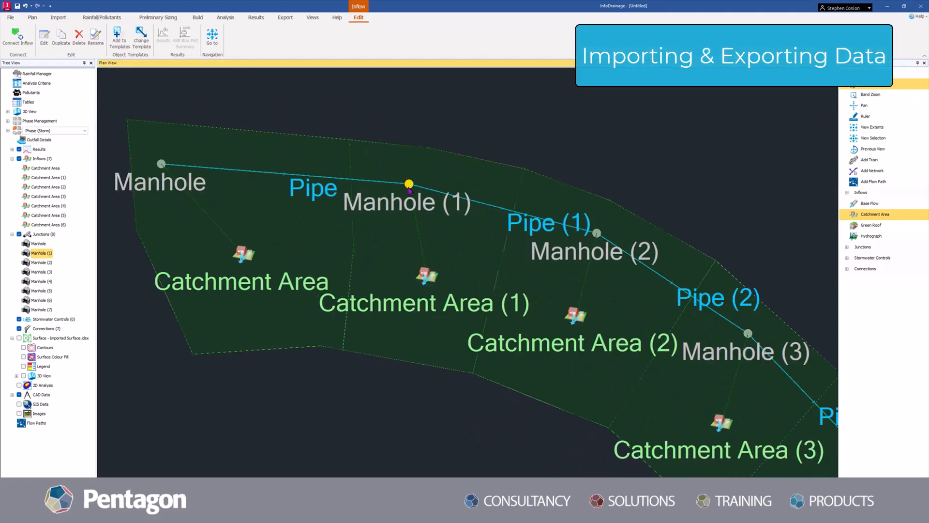
{"action": "left_click", "coordinate": [471, 193]}
{"action": "left_click", "coordinate": [361, 192]}
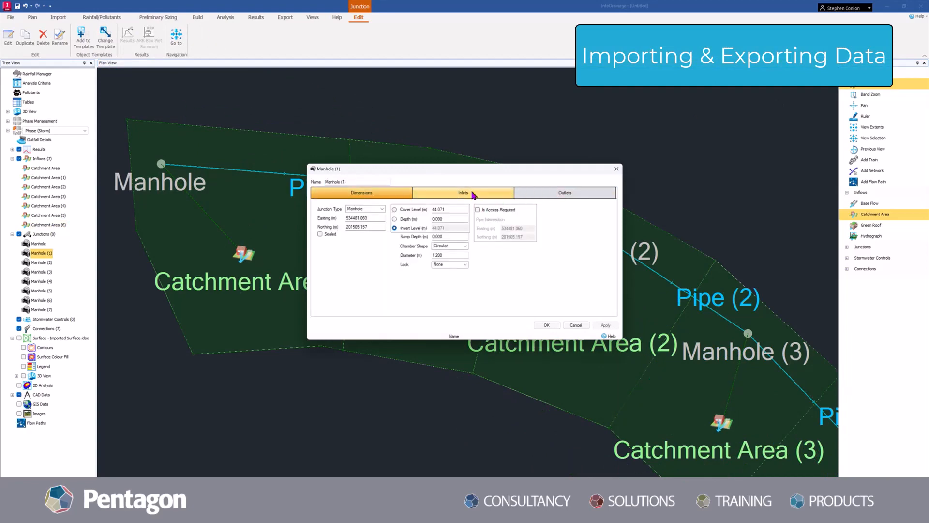
{"action": "left_click", "coordinate": [472, 193]}
{"action": "left_click", "coordinate": [529, 197]}
{"action": "left_click", "coordinate": [368, 194]}
{"action": "left_click", "coordinate": [546, 325]}
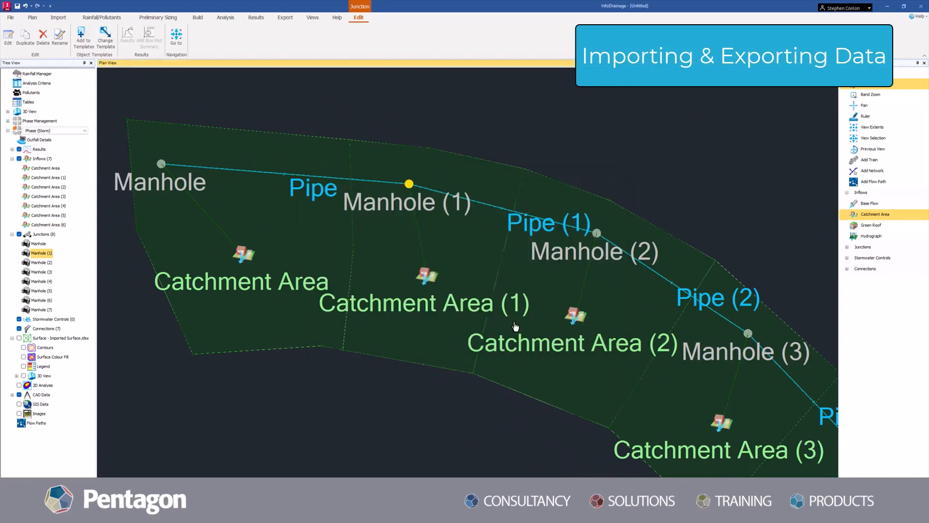
- Review Pipe (1) in the connections table and the runoff properties of Catchment Area (2)
{"action": "left_click", "coordinate": [482, 206]}
{"action": "double_click", "coordinate": [481, 206]}
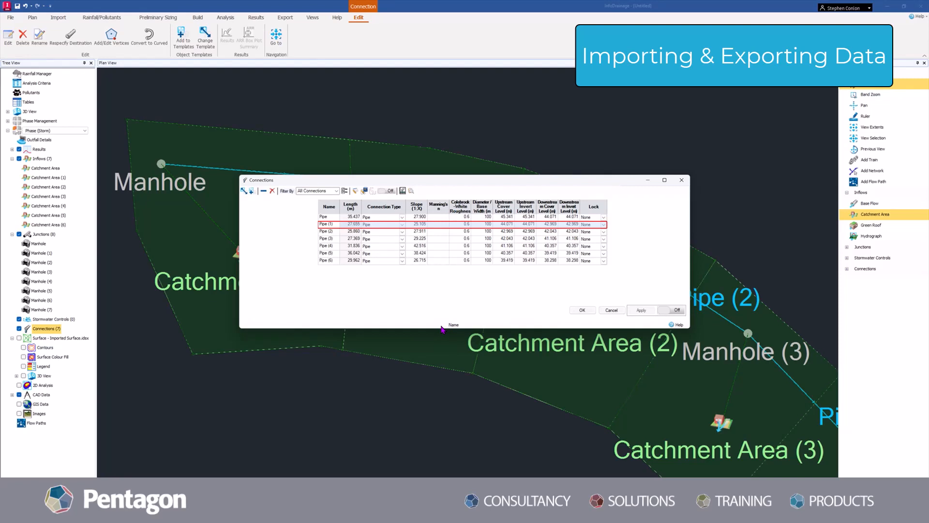
{"action": "left_click", "coordinate": [611, 310]}
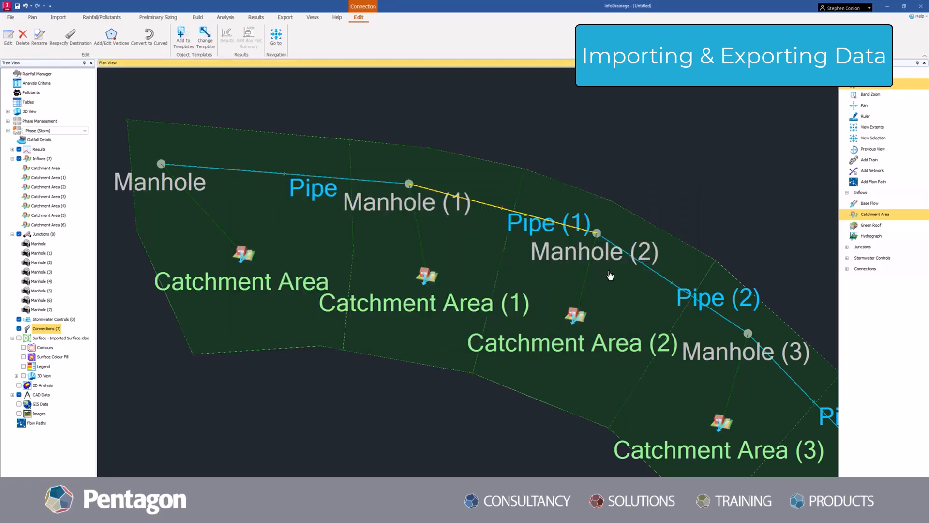
{"action": "double_click", "coordinate": [611, 357]}
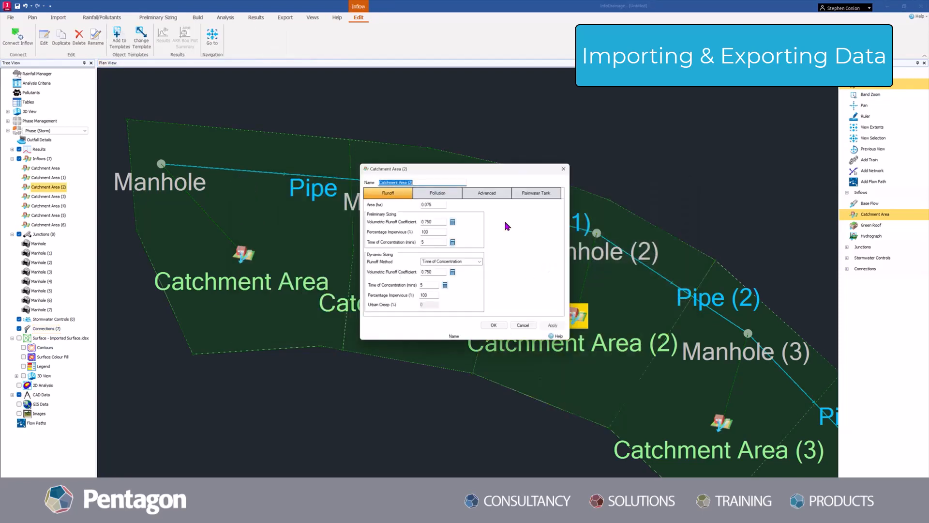
{"action": "left_click", "coordinate": [563, 168]}
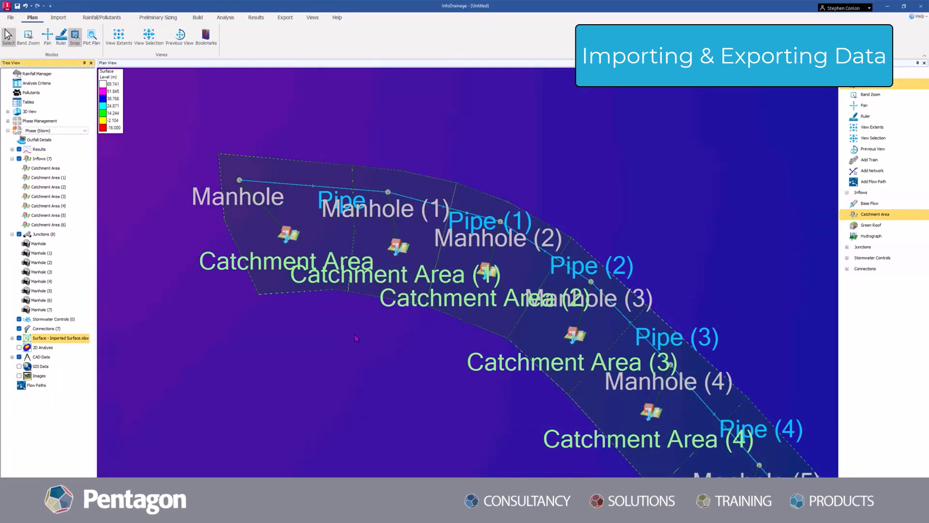
- Add a flow path along the pipe run from the first manhole to Manhole (7)
{"action": "scroll", "coordinate": [357, 335], "scroll_direction": "down", "scroll_amount": 3}
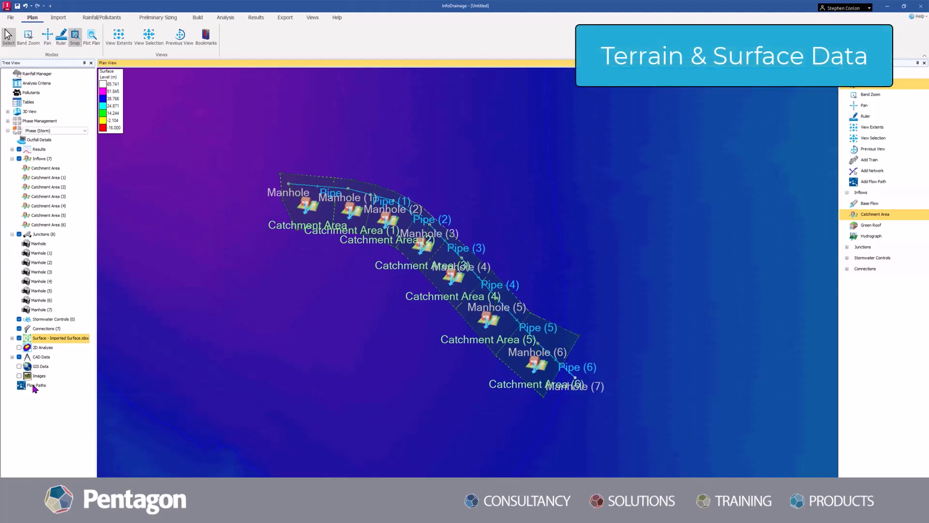
{"action": "right_click", "coordinate": [32, 385]}
{"action": "left_click", "coordinate": [67, 392]}
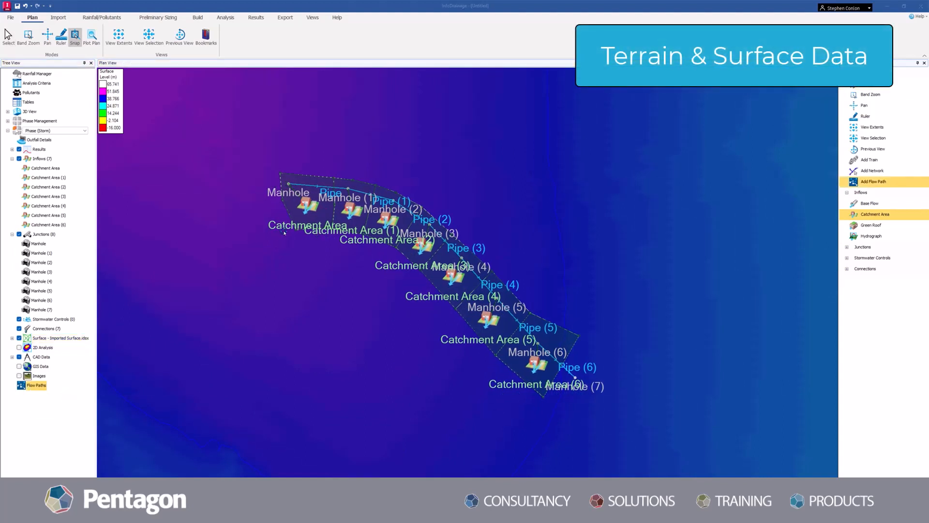
{"action": "left_click", "coordinate": [288, 184]}
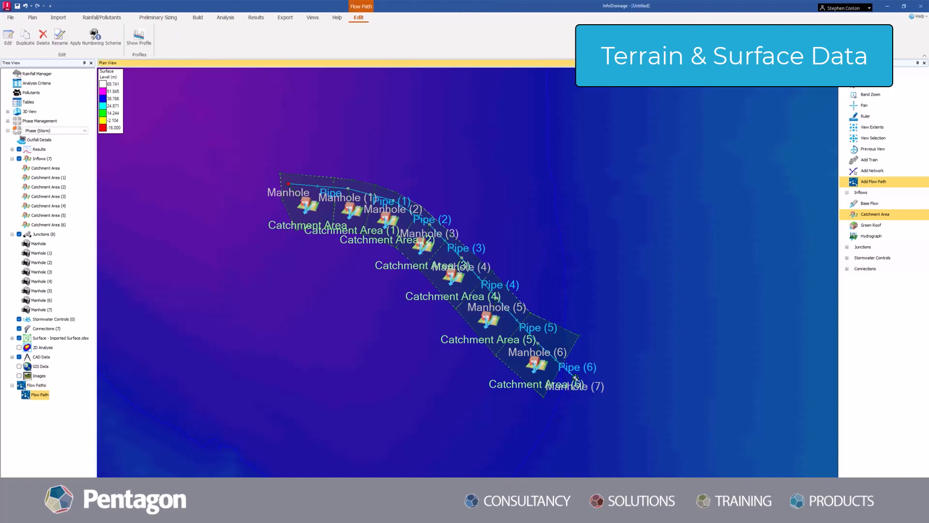
{"action": "left_click", "coordinate": [575, 377]}
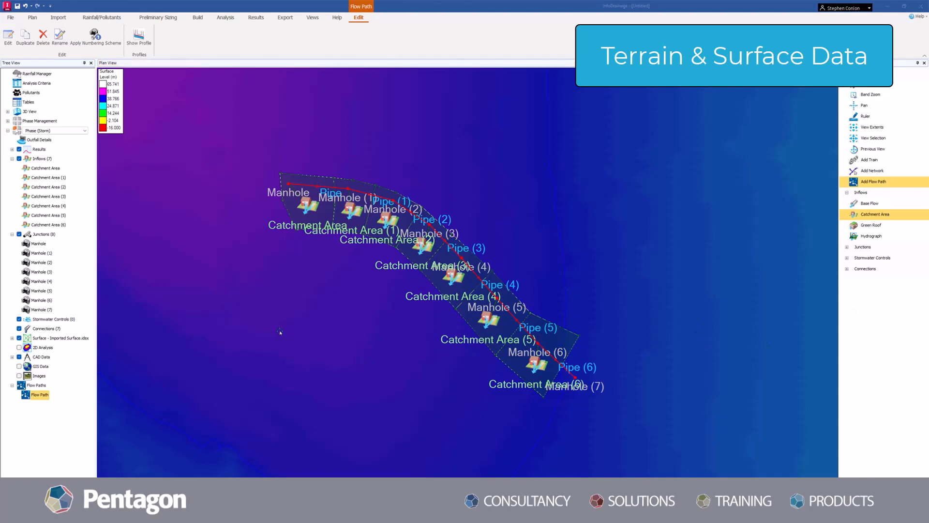
{"action": "left_click", "coordinate": [860, 89]}
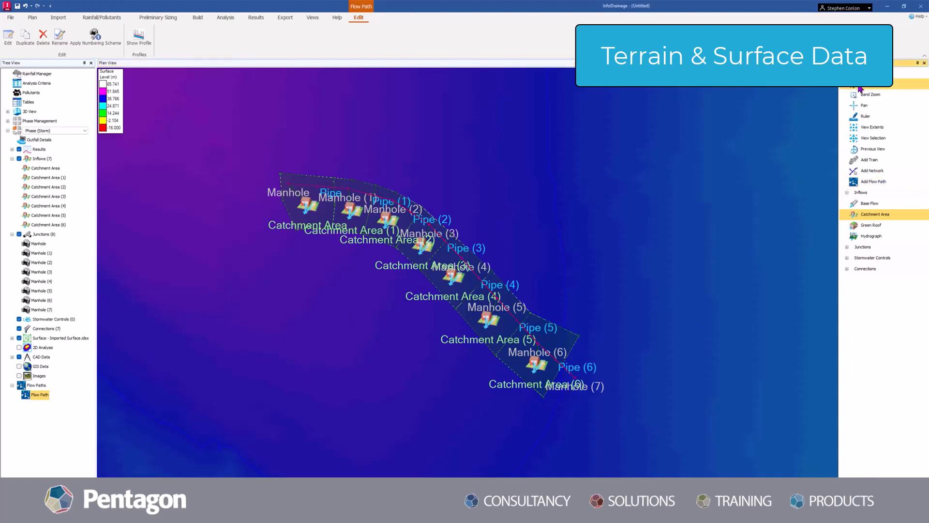
- Show the flow path's long-section profile and examine the ground line and pipes along its length
{"action": "right_click", "coordinate": [39, 395]}
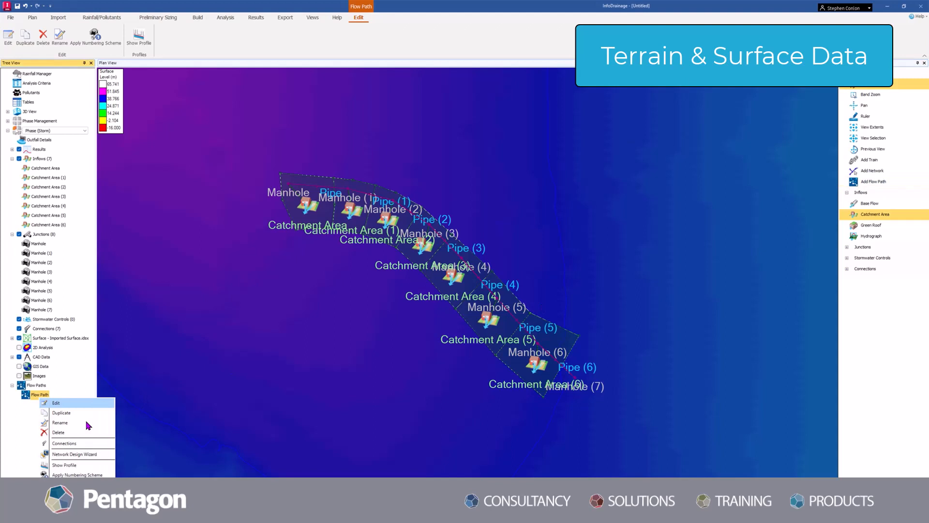
{"action": "left_click", "coordinate": [87, 465]}
{"action": "left_click_drag", "start_coordinate": [455, 145], "coordinate": [421, 152]}
{"action": "scroll", "coordinate": [389, 215], "scroll_direction": "up", "scroll_amount": 5}
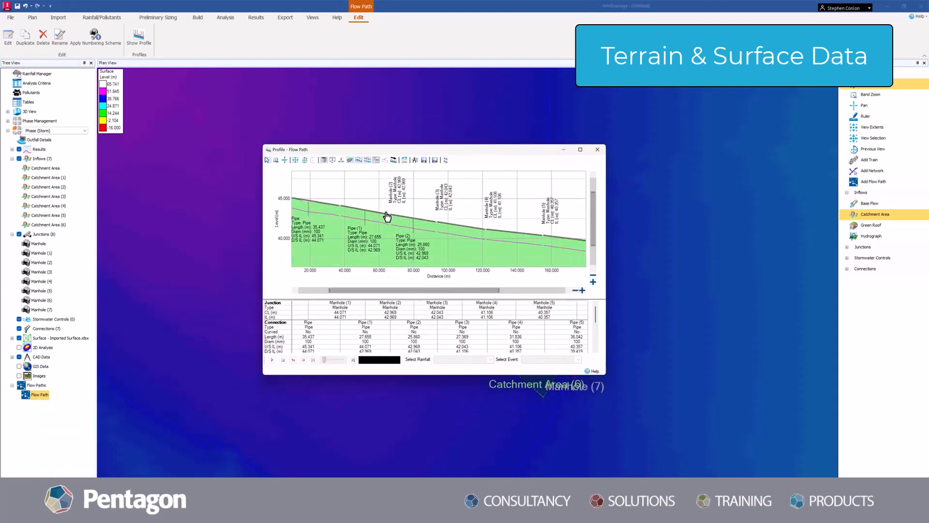
{"action": "scroll", "coordinate": [503, 241], "scroll_direction": "down", "scroll_amount": 5}
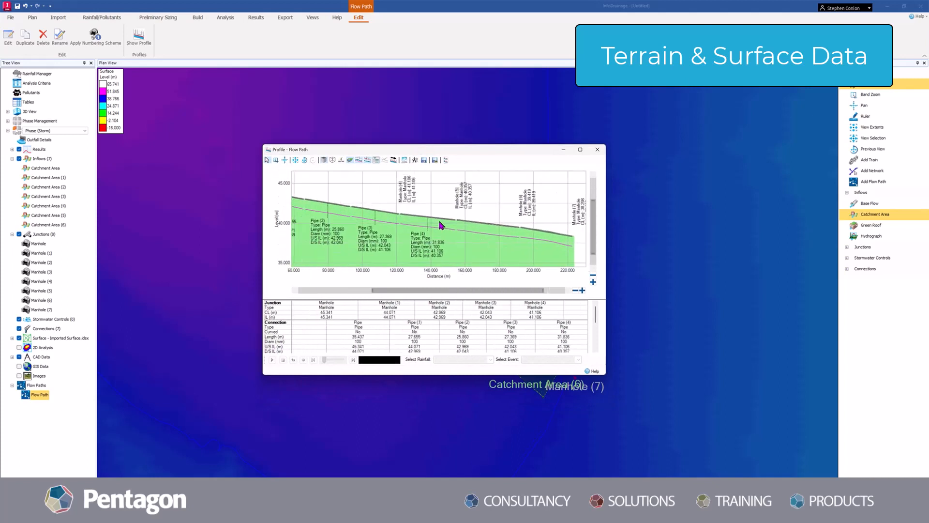
{"action": "middle_click_drag", "start_coordinate": [494, 248], "coordinate": [409, 232]}
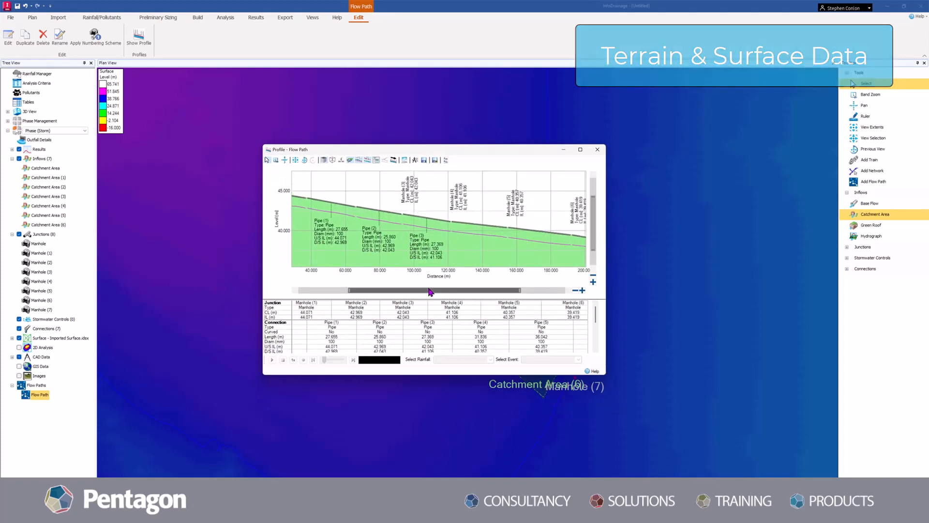
{"action": "left_click_drag", "start_coordinate": [430, 291], "coordinate": [331, 292]}
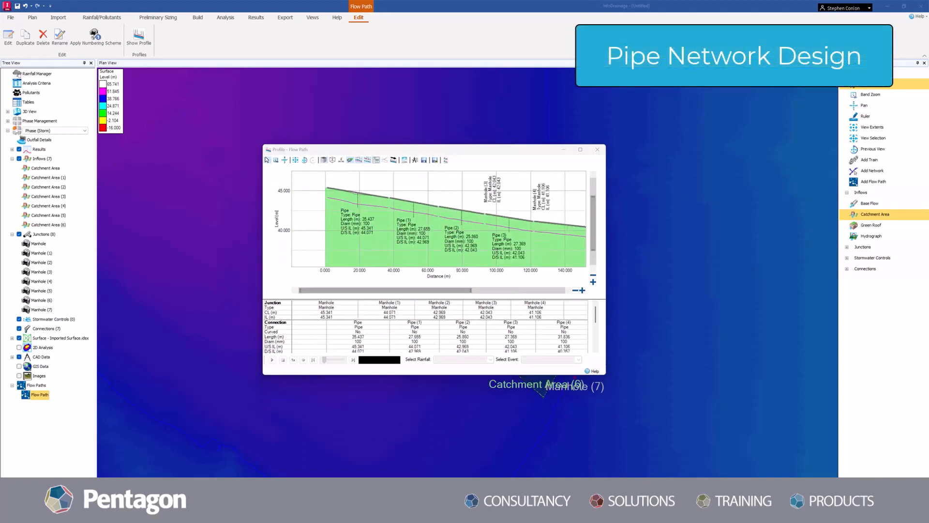
{"action": "left_click", "coordinate": [597, 150]}
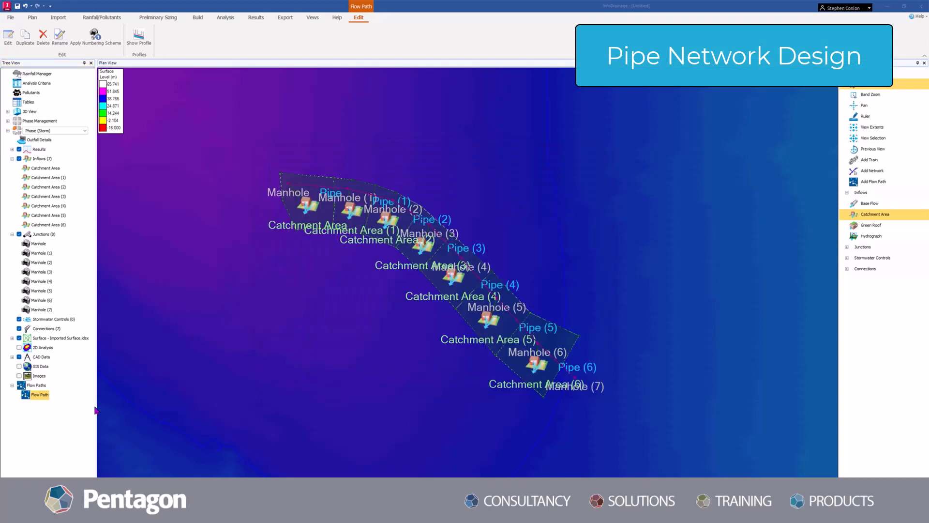
{"action": "left_click", "coordinate": [100, 18]}
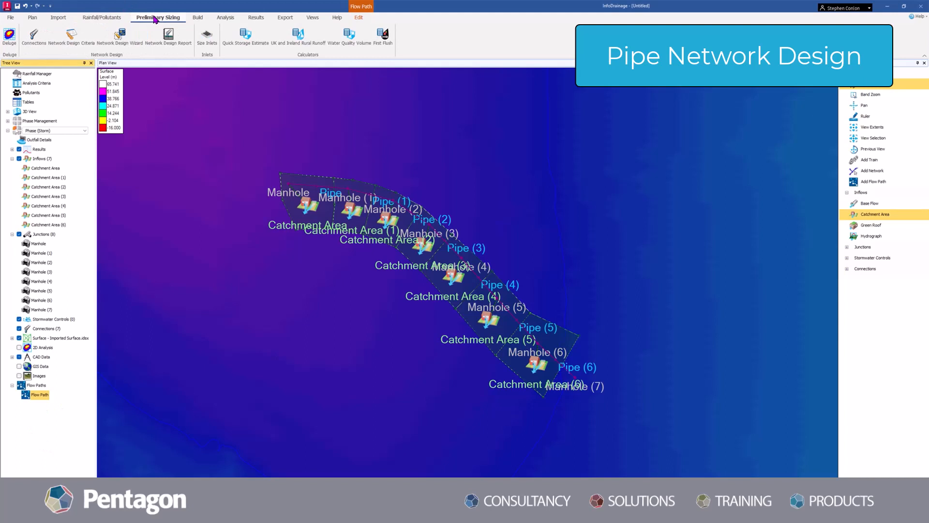
{"action": "left_click", "coordinate": [71, 36]}
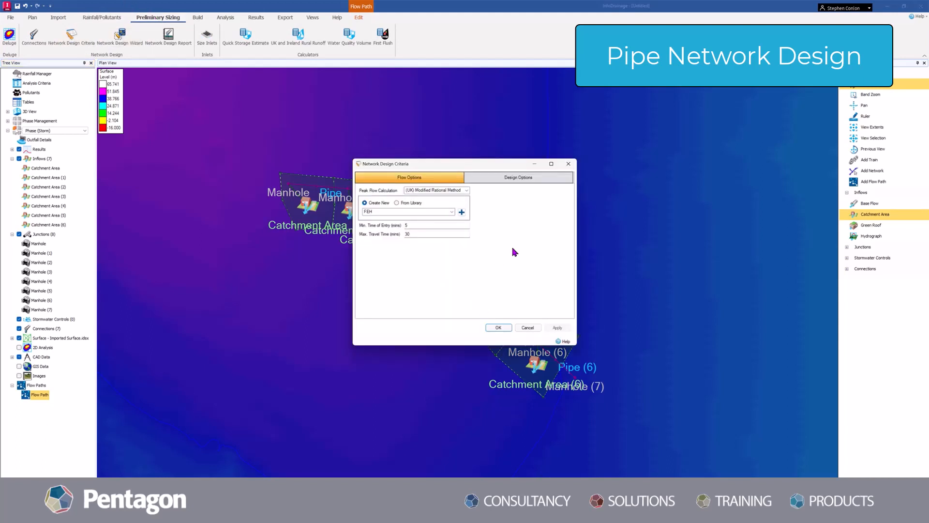
{"action": "left_click", "coordinate": [396, 213]}
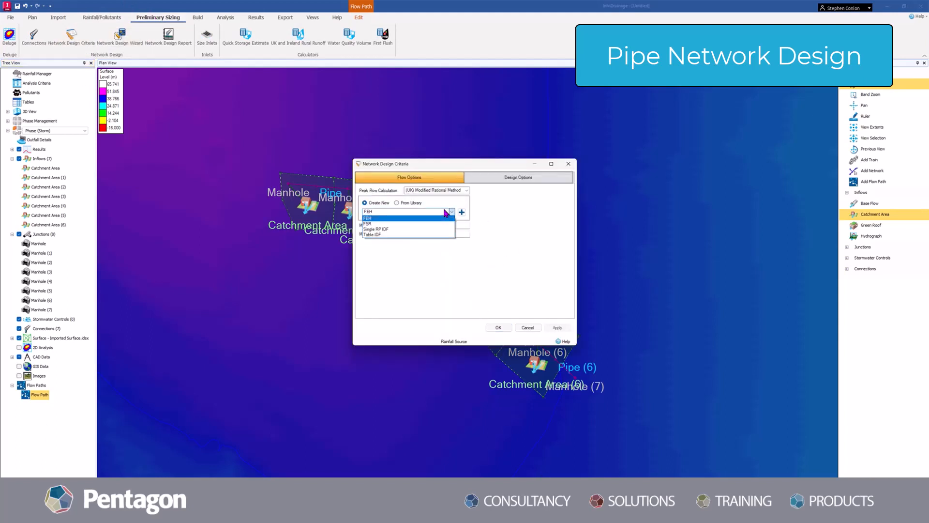
{"action": "left_click", "coordinate": [430, 223]}
{"action": "left_click", "coordinate": [426, 213]}
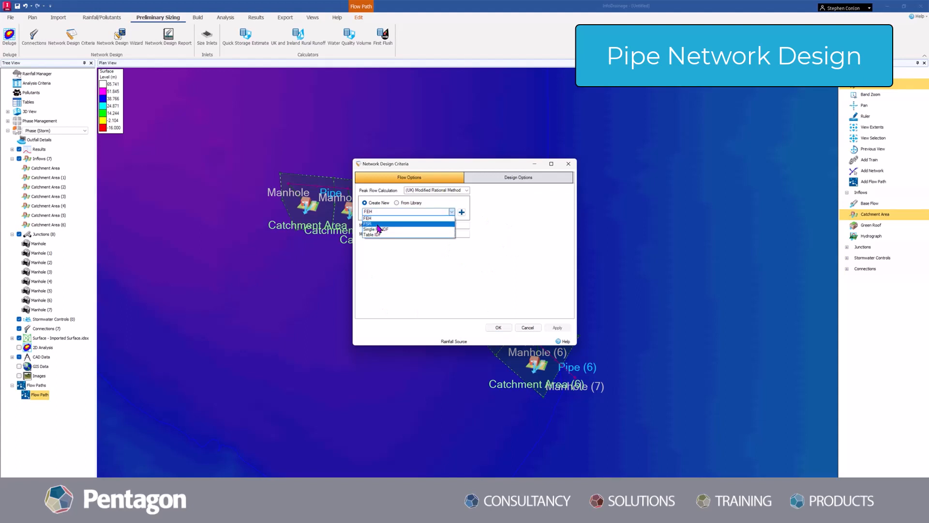
{"action": "left_click", "coordinate": [379, 230]}
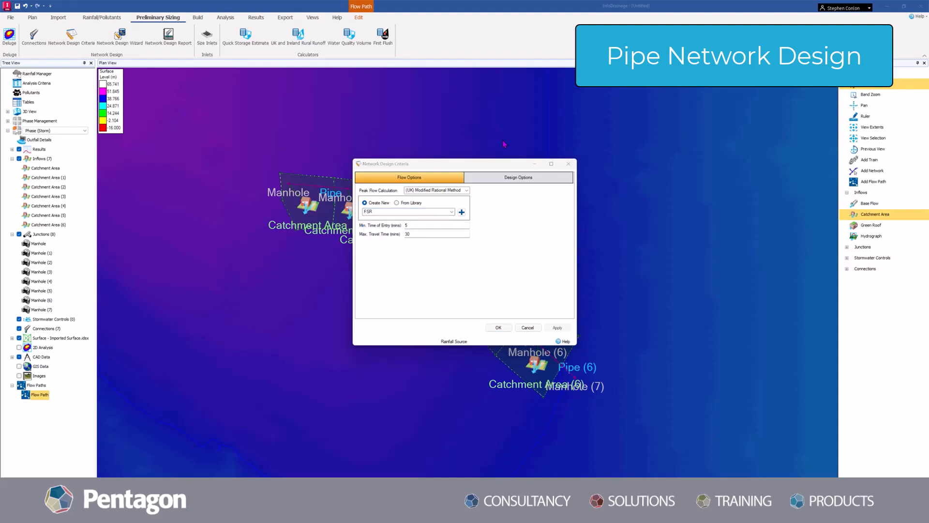
{"action": "left_click", "coordinate": [568, 164]}
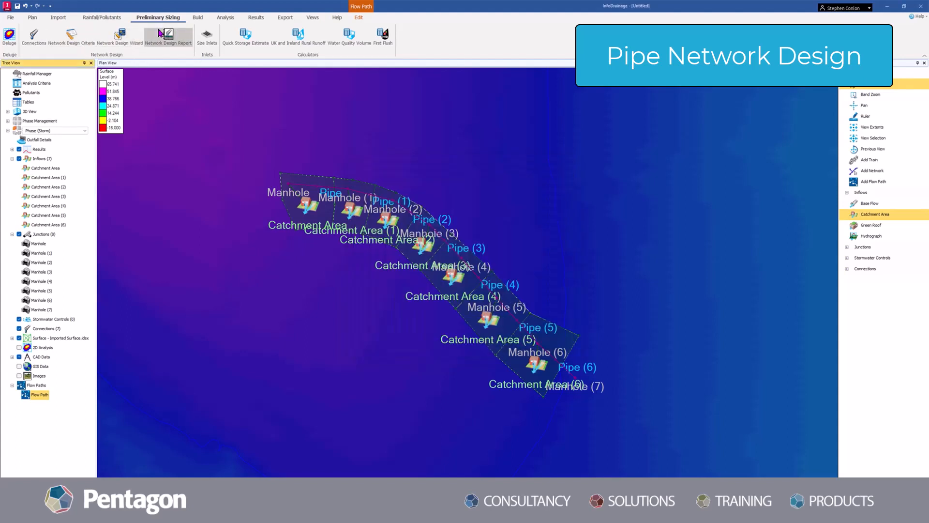
- Add an FSR design storm in the Rainfall Manager and label it FSR 1
{"action": "left_click", "coordinate": [102, 17]}
{"action": "left_click", "coordinate": [110, 37]}
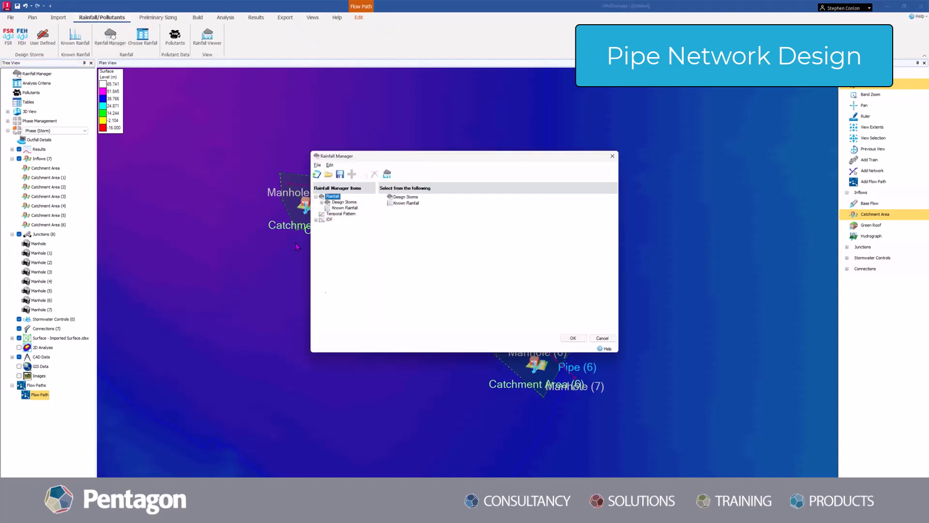
{"action": "left_click", "coordinate": [321, 203]}
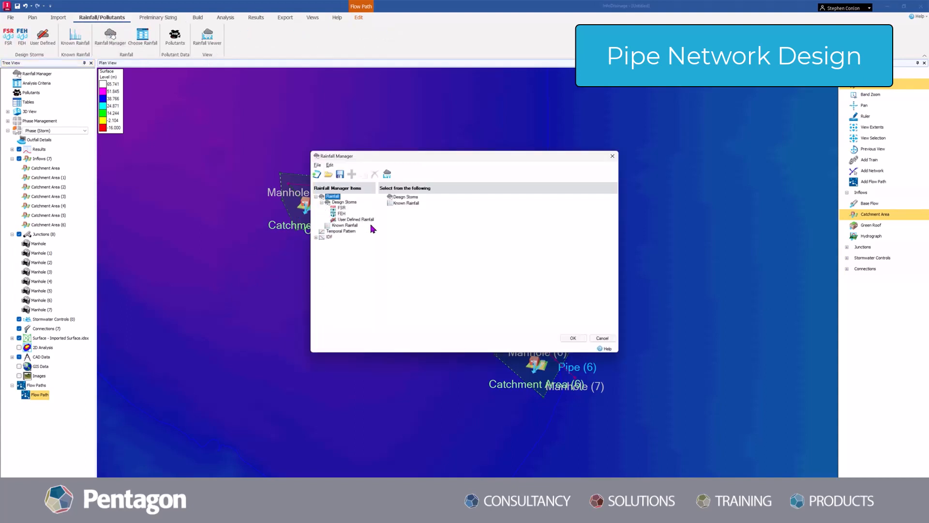
{"action": "left_click", "coordinate": [341, 208]}
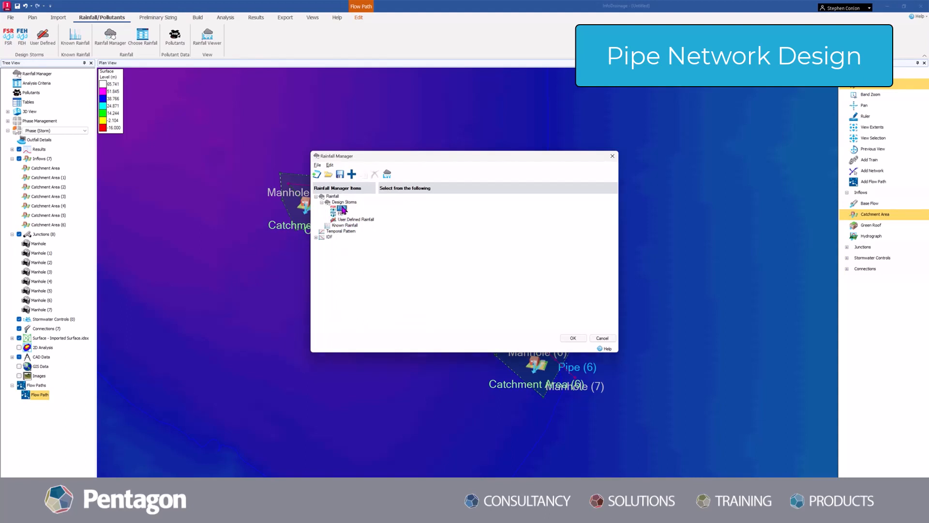
{"action": "left_click", "coordinate": [351, 176]}
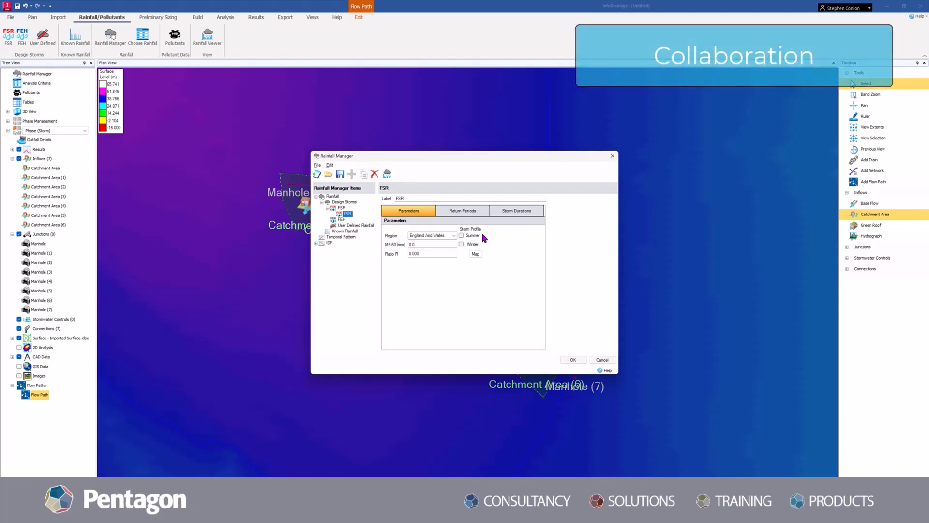
{"action": "left_click", "coordinate": [408, 198]}
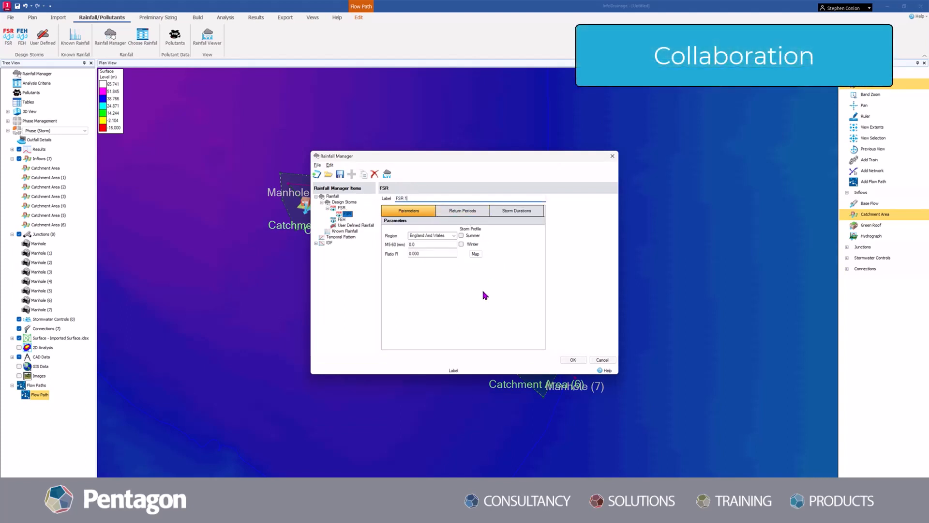
{"action": "type", "text": "1"}
- Enable the summer and winter storm profiles for FSR 1 and set M5-60 to 20 mm and Ratio R to 0.4
{"action": "left_click", "coordinate": [461, 235]}
{"action": "left_click", "coordinate": [461, 244]}
{"action": "left_click", "coordinate": [423, 245]}
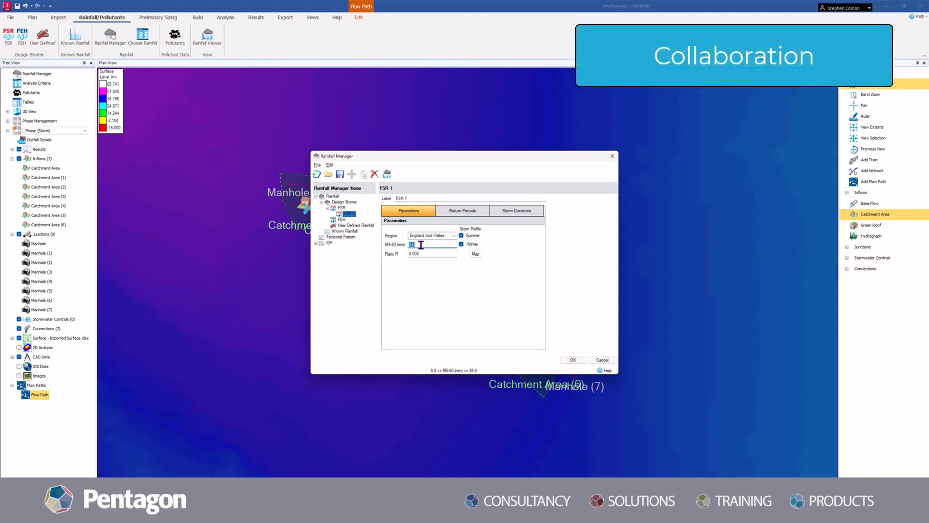
{"action": "key", "text": "Tab"}
{"action": "type", "text": "0.4"}
{"action": "left_click", "coordinate": [430, 245]}
{"action": "left_click", "coordinate": [427, 254]}
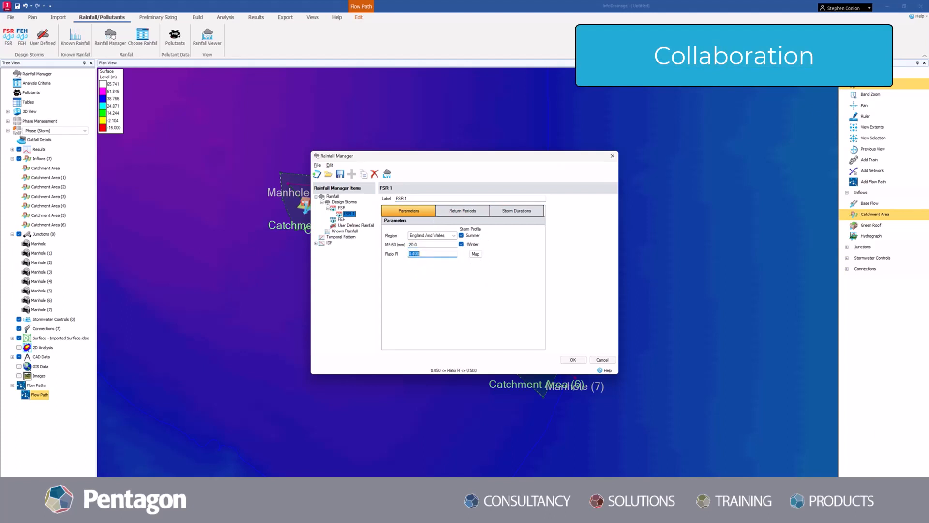
- Set the return period of the FSR 1 design storm to 2 years
{"action": "left_click", "coordinate": [466, 213]}
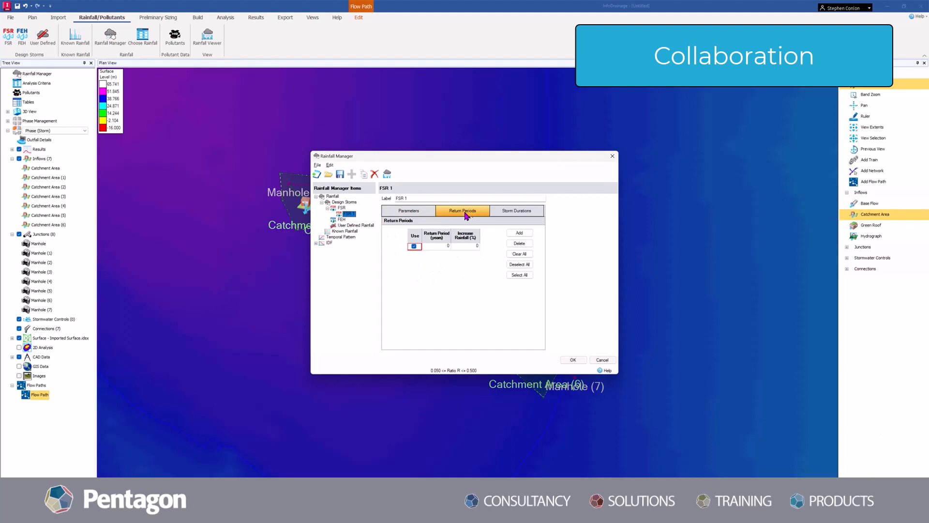
{"action": "left_click", "coordinate": [436, 246]}
{"action": "type", "text": "2"}
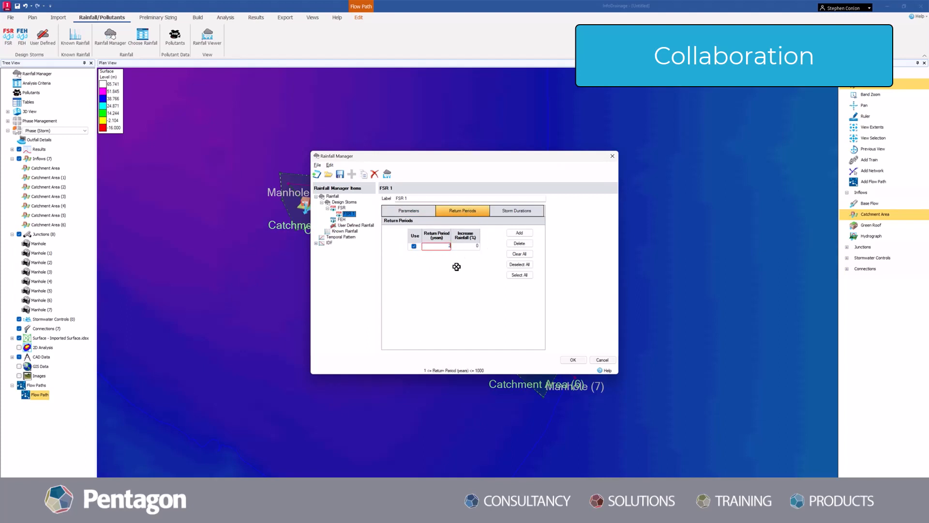
{"action": "key", "text": "Tab"}
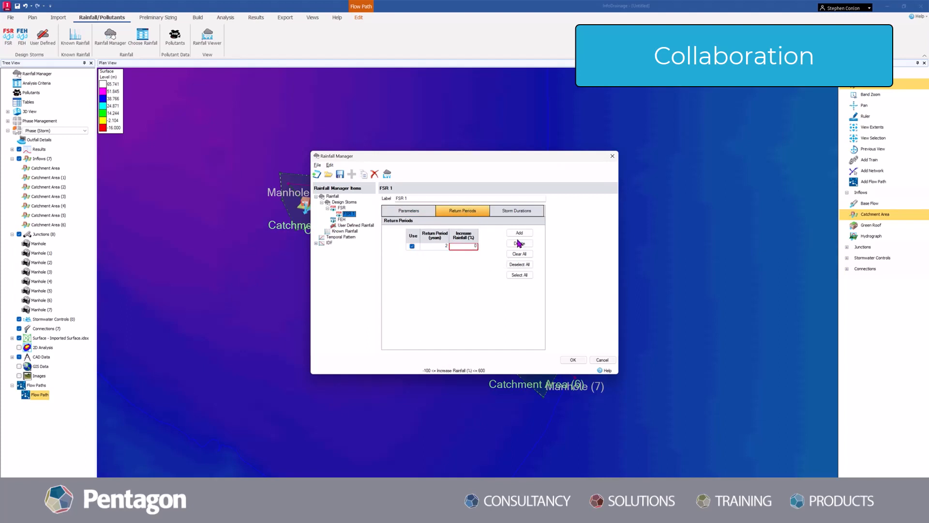
- Apply the default storm durations to FSR 1 and accept the rainfall settings
{"action": "left_click", "coordinate": [516, 211]}
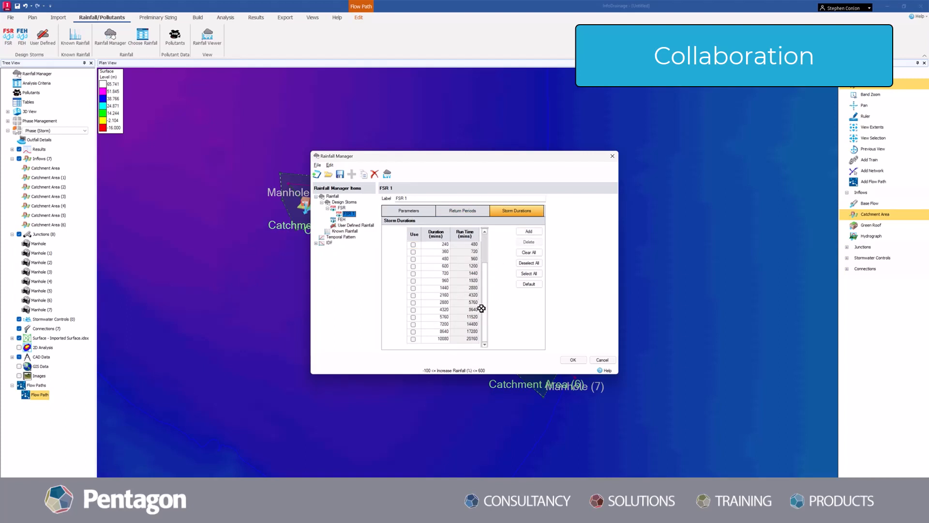
{"action": "scroll", "coordinate": [482, 308], "scroll_direction": "up", "scroll_amount": 2}
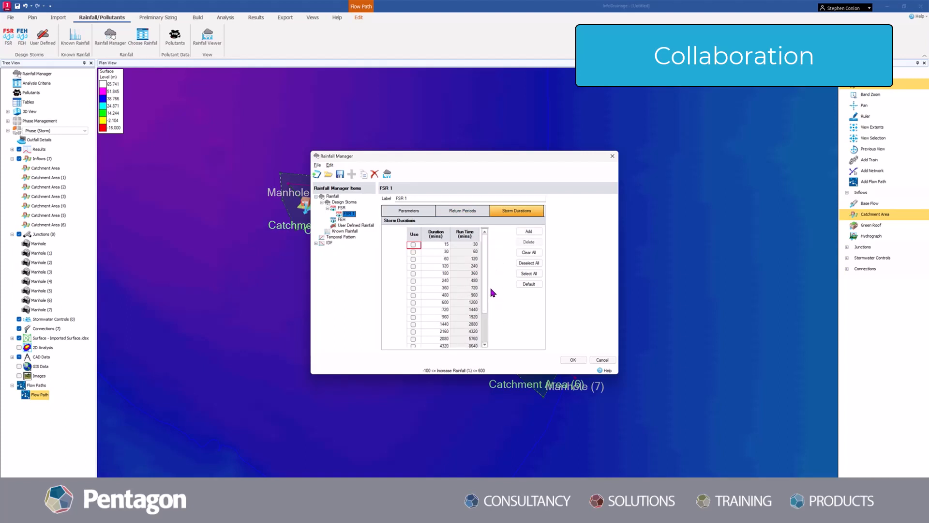
{"action": "left_click", "coordinate": [529, 284]}
{"action": "scroll", "coordinate": [485, 334], "scroll_direction": "down", "scroll_amount": 2}
{"action": "scroll", "coordinate": [485, 334], "scroll_direction": "up", "scroll_amount": 2}
{"action": "left_click", "coordinate": [573, 359]}
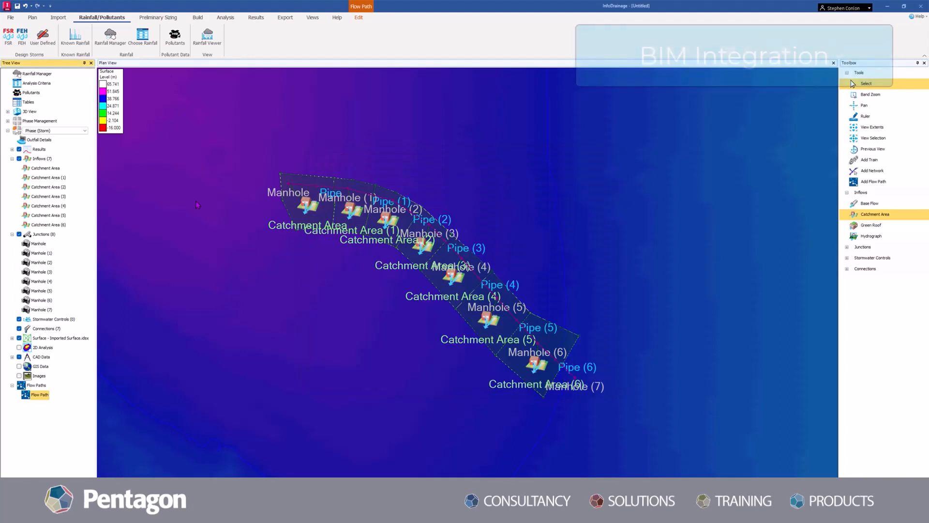
- Set the network design criteria to the (UK) Modified Rational Method with FSR 1 from the library as rainfall source
{"action": "left_click", "coordinate": [158, 18]}
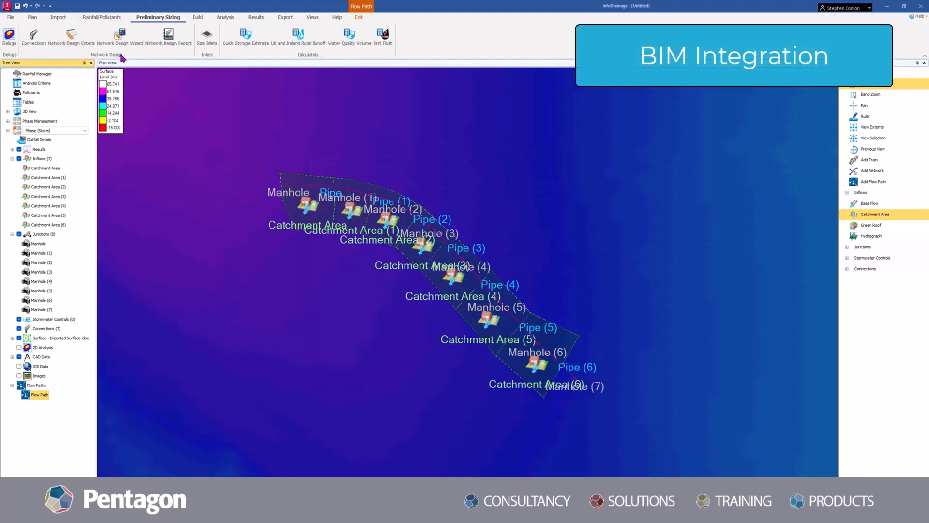
{"action": "left_click", "coordinate": [75, 38]}
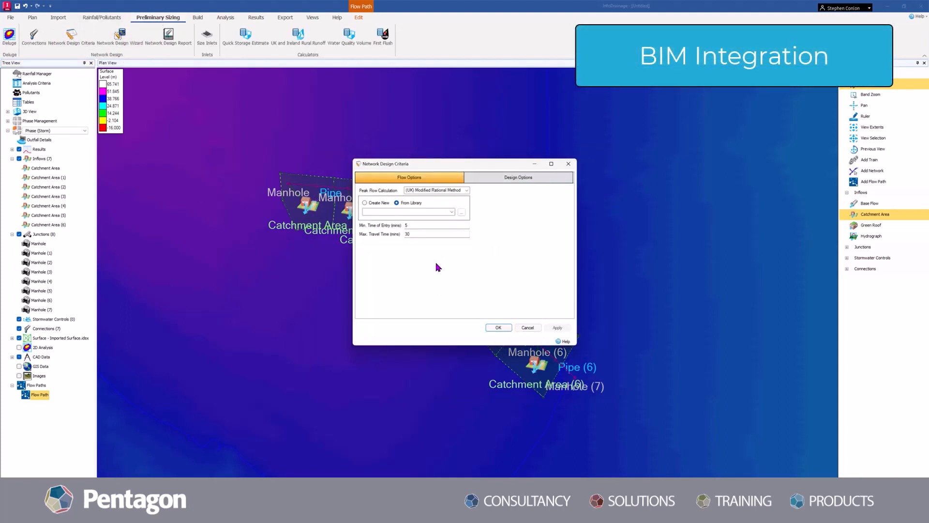
{"action": "left_click", "coordinate": [500, 178]}
{"action": "left_click", "coordinate": [430, 178]}
{"action": "left_click", "coordinate": [467, 190]}
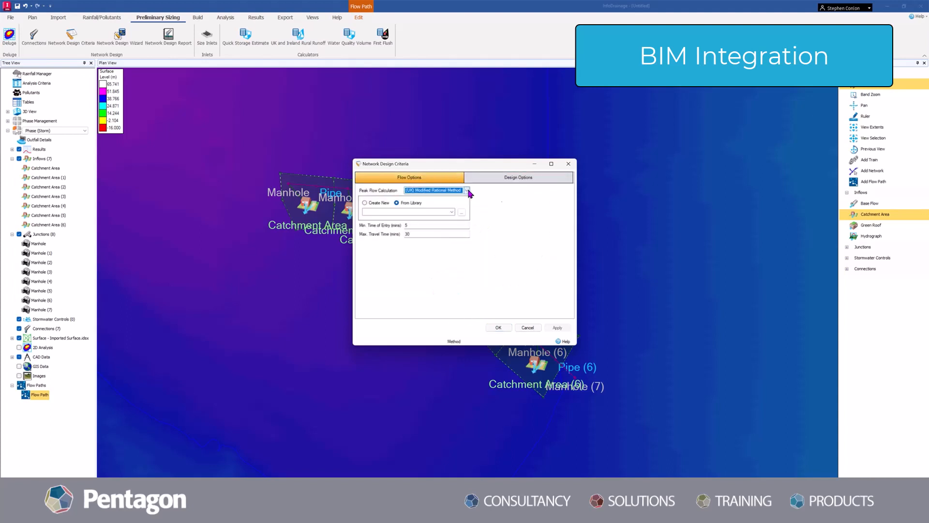
{"action": "left_click", "coordinate": [451, 213]}
{"action": "left_click", "coordinate": [434, 219]}
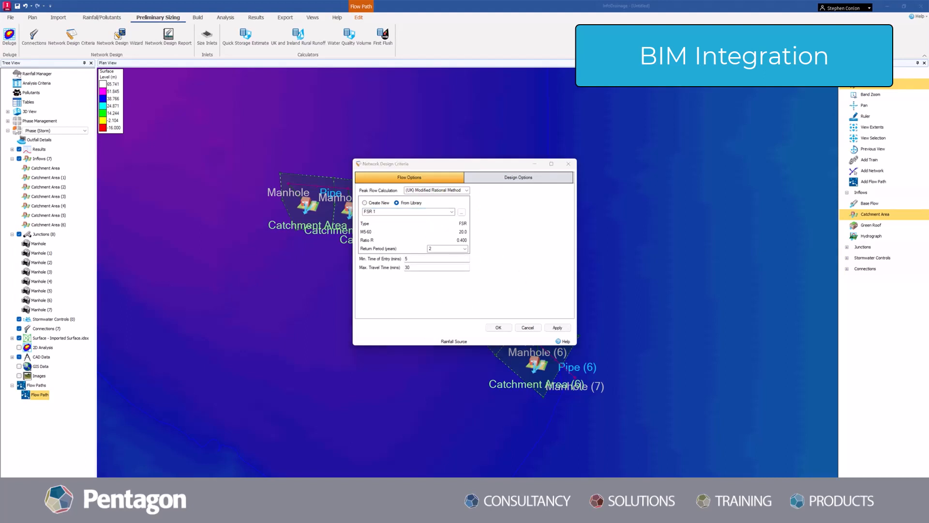
- Check the pipe and manhole design options in the network design criteria and accept the criteria
{"action": "left_click", "coordinate": [518, 177]}
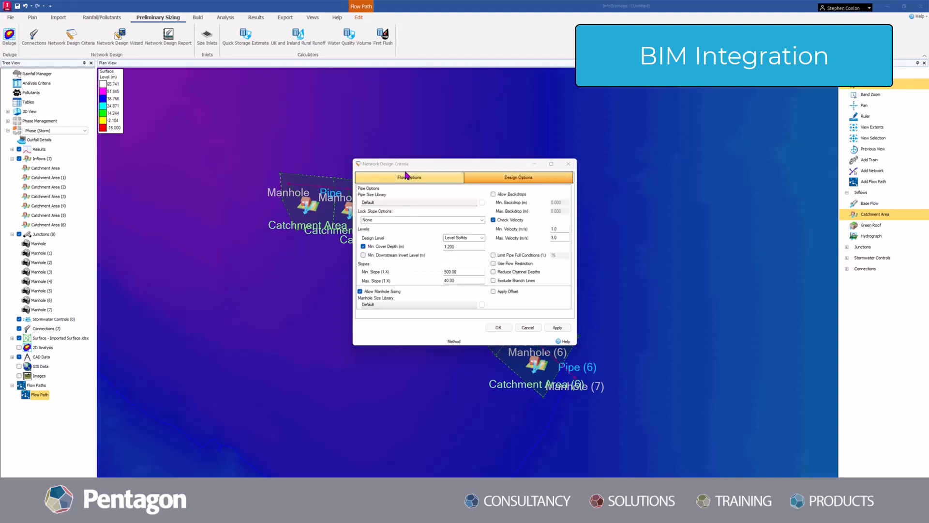
{"action": "left_click", "coordinate": [389, 177]}
{"action": "left_click", "coordinate": [503, 181]}
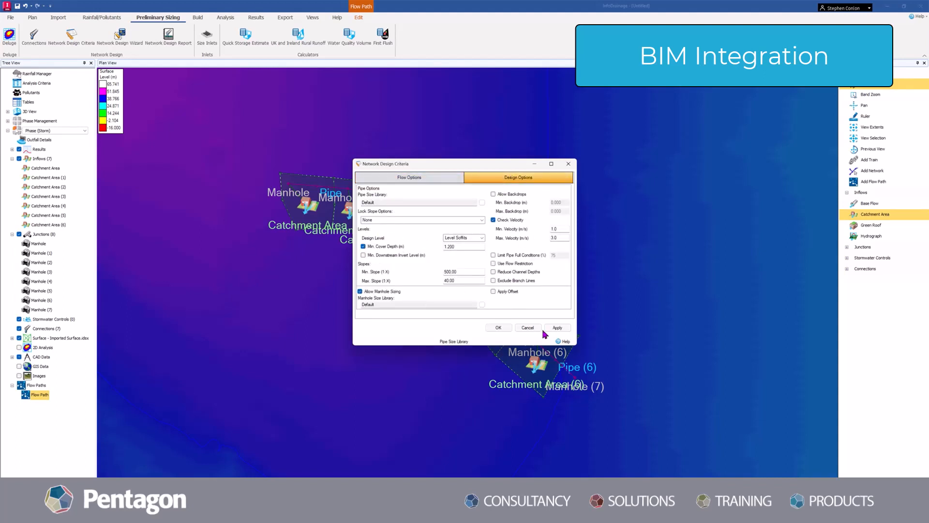
{"action": "left_click", "coordinate": [499, 329]}
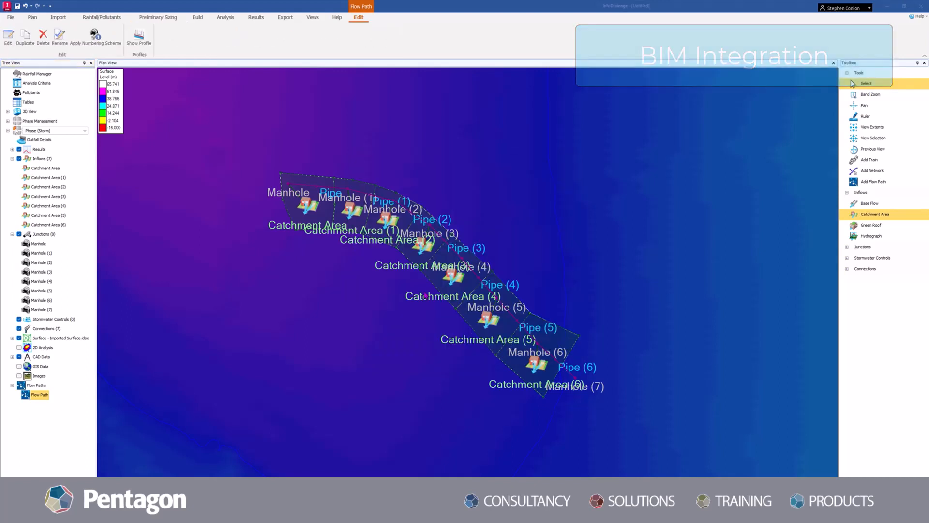
- Run the Network Design Wizard on Flow Path, keeping the preset flow criteria and design options, through to the summary of changes
{"action": "left_click", "coordinate": [170, 19]}
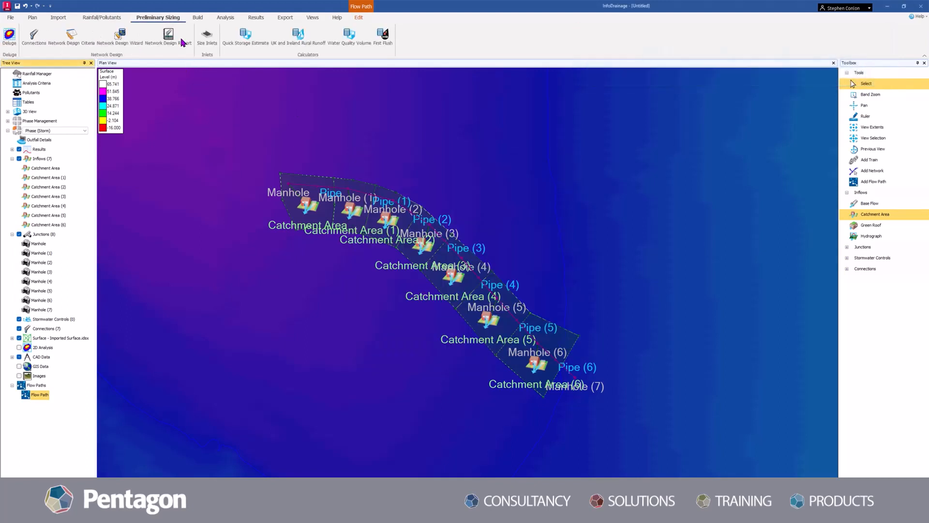
{"action": "left_click", "coordinate": [120, 36]}
{"action": "left_click", "coordinate": [370, 201]}
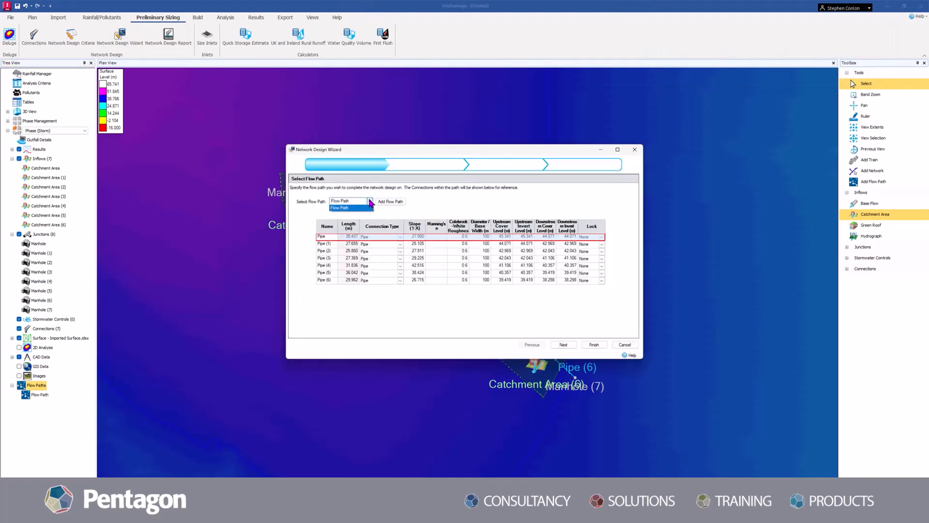
{"action": "left_click", "coordinate": [367, 208]}
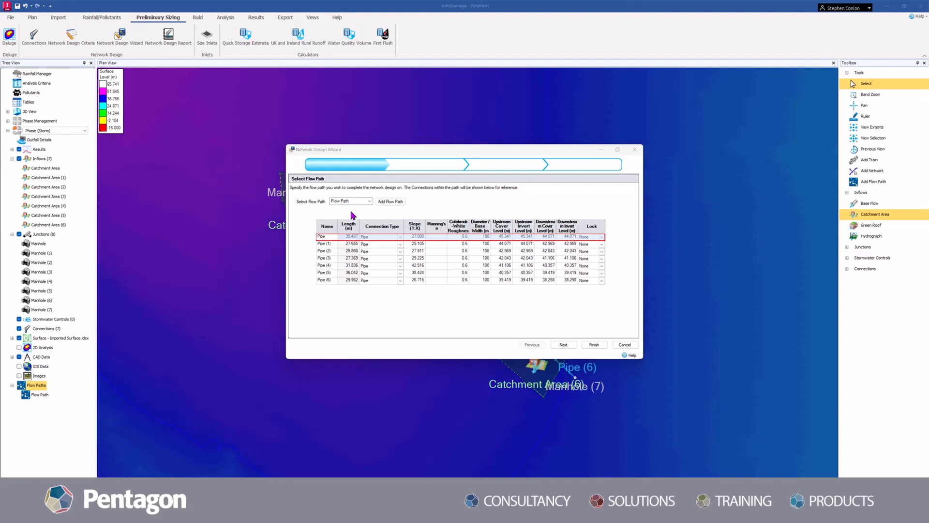
{"action": "left_click", "coordinate": [570, 346]}
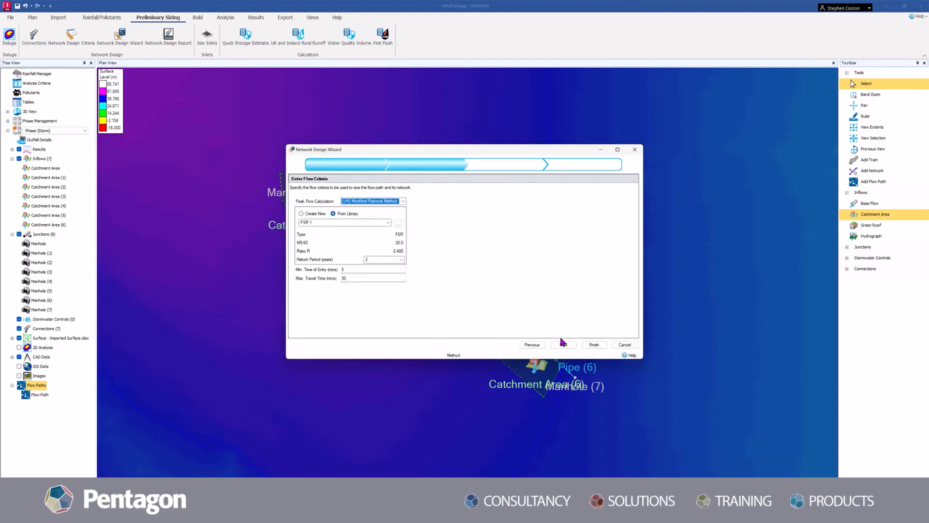
{"action": "left_click", "coordinate": [563, 344]}
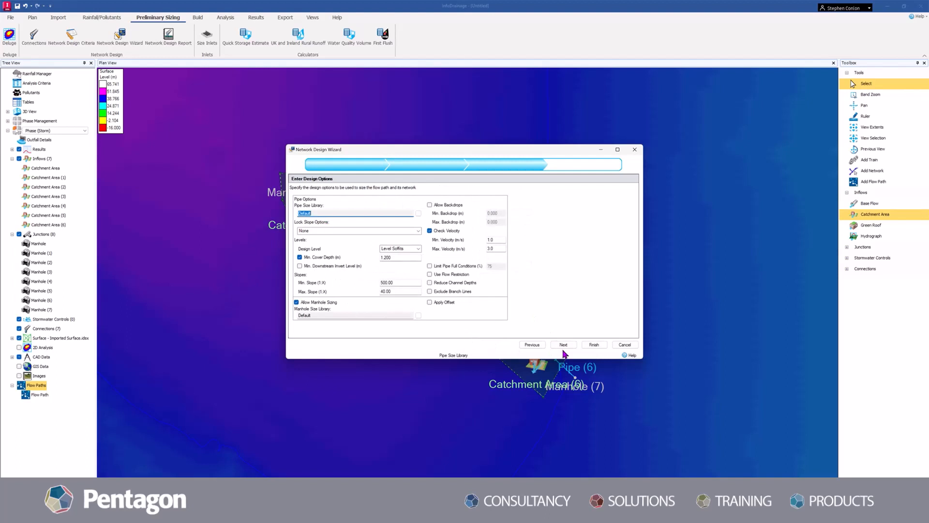
{"action": "left_click", "coordinate": [564, 344]}
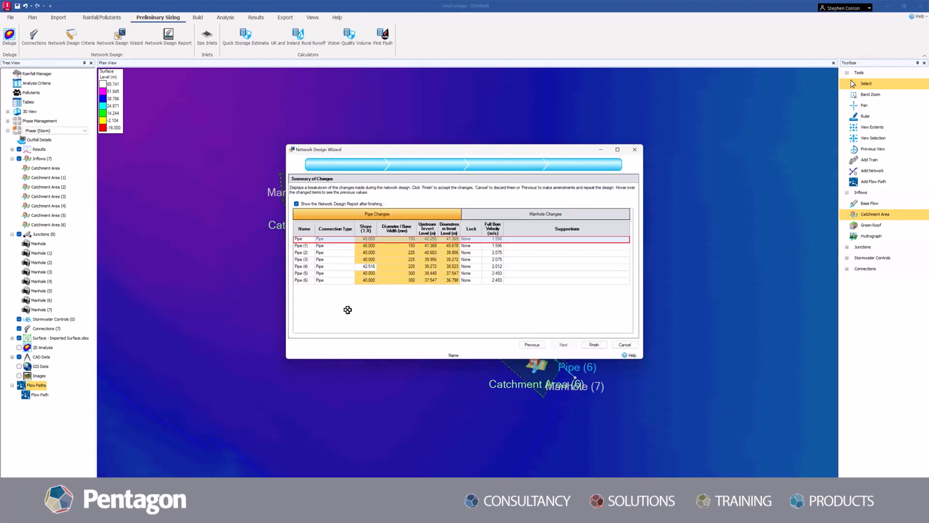
- Review the proposed manhole and pipe changes, then accept the design and look over the network design report
{"action": "left_click", "coordinate": [487, 215]}
{"action": "left_click", "coordinate": [442, 215]}
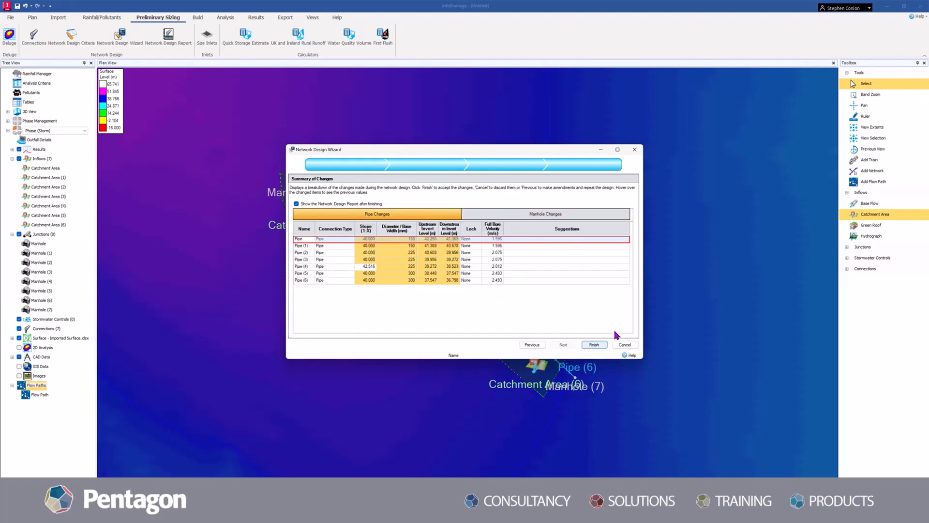
{"action": "left_click", "coordinate": [594, 345]}
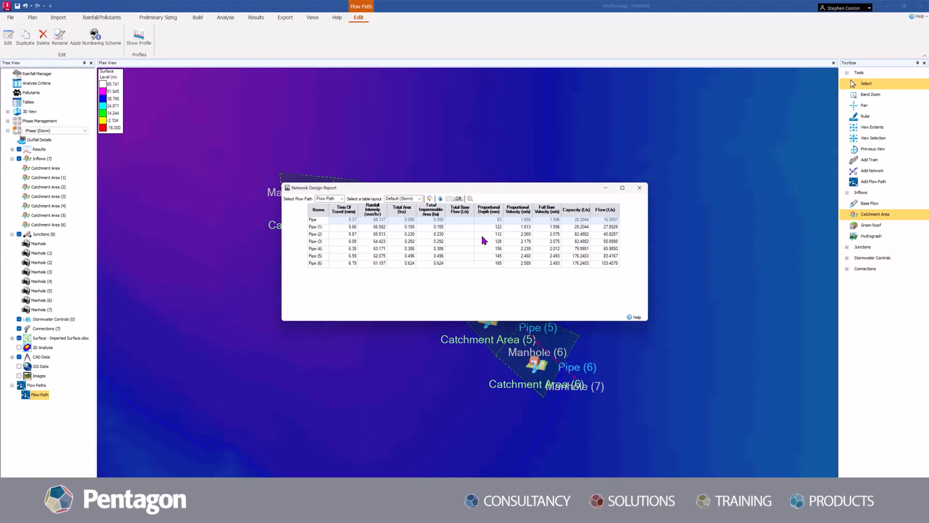
{"action": "left_click_drag", "start_coordinate": [489, 188], "coordinate": [430, 256]}
{"action": "left_click", "coordinate": [581, 254]}
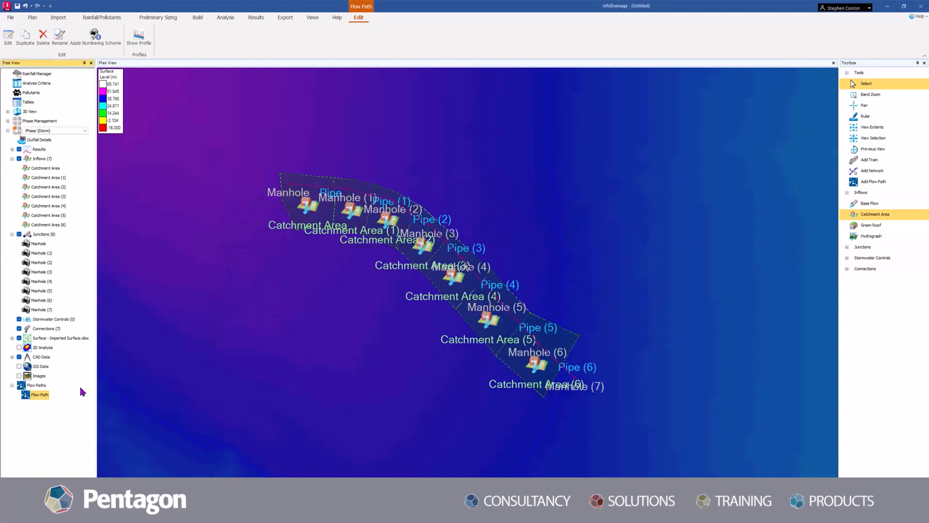
- Show the long-section profile of Flow Path and examine the redesigned pipe diameters and invert levels along its length
{"action": "right_click", "coordinate": [40, 396]}
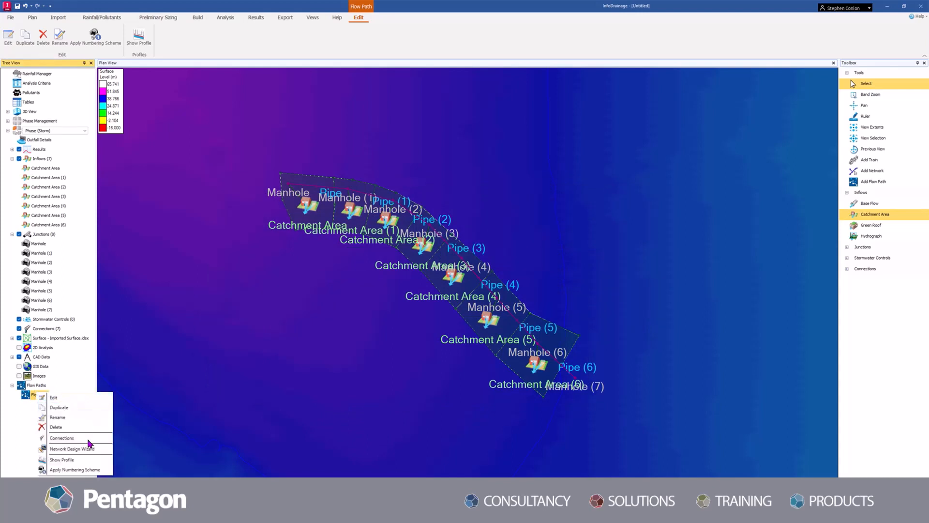
{"action": "left_click", "coordinate": [89, 448]}
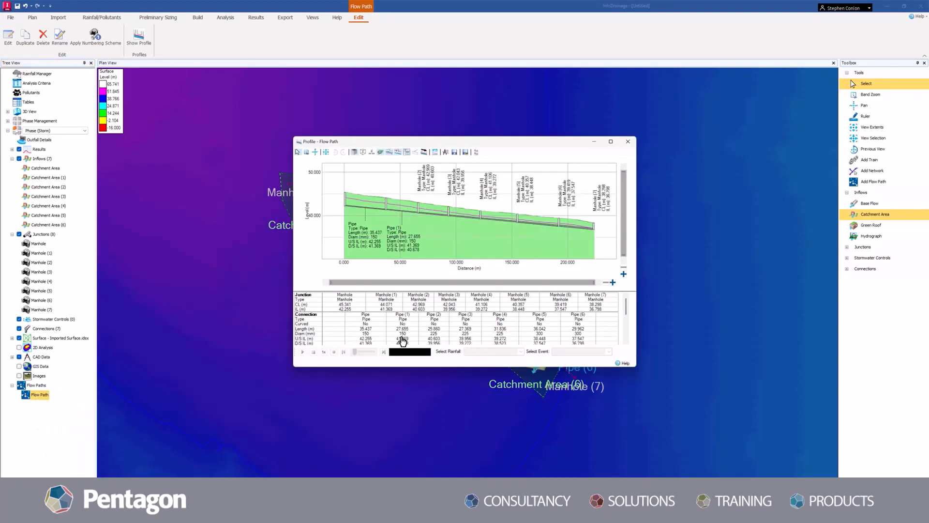
{"action": "scroll", "coordinate": [393, 214], "scroll_direction": "up", "scroll_amount": 5}
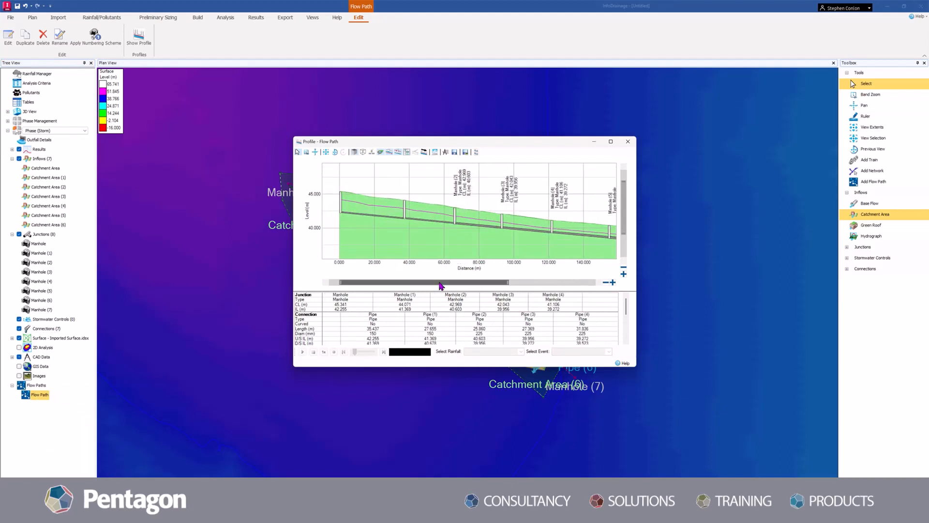
{"action": "left_click_drag", "start_coordinate": [441, 285], "coordinate": [349, 285]}
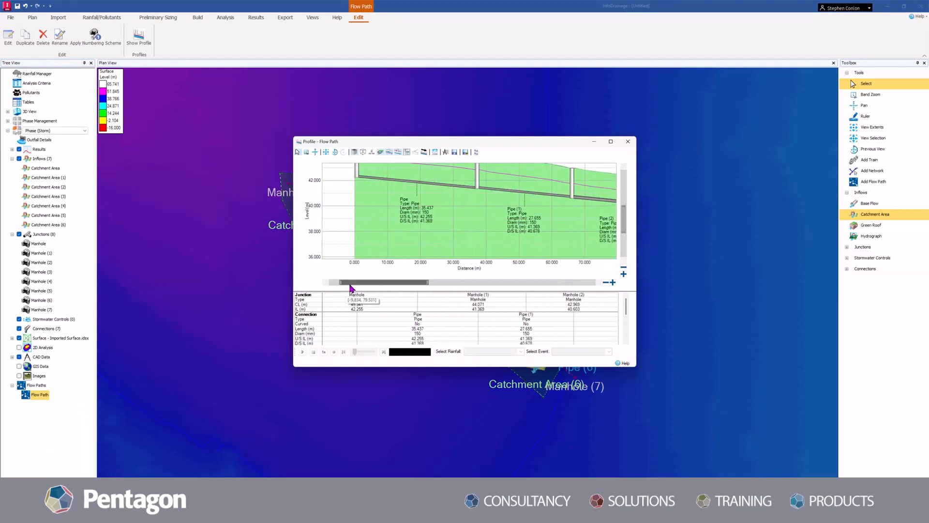
{"action": "scroll", "coordinate": [478, 209], "scroll_direction": "down", "scroll_amount": 5}
{"action": "scroll", "coordinate": [481, 212], "scroll_direction": "down", "scroll_amount": 1}
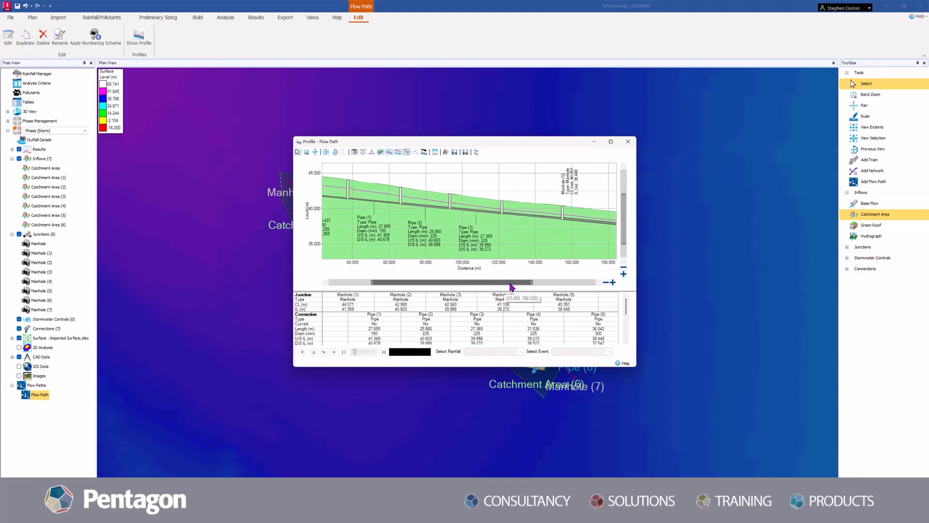